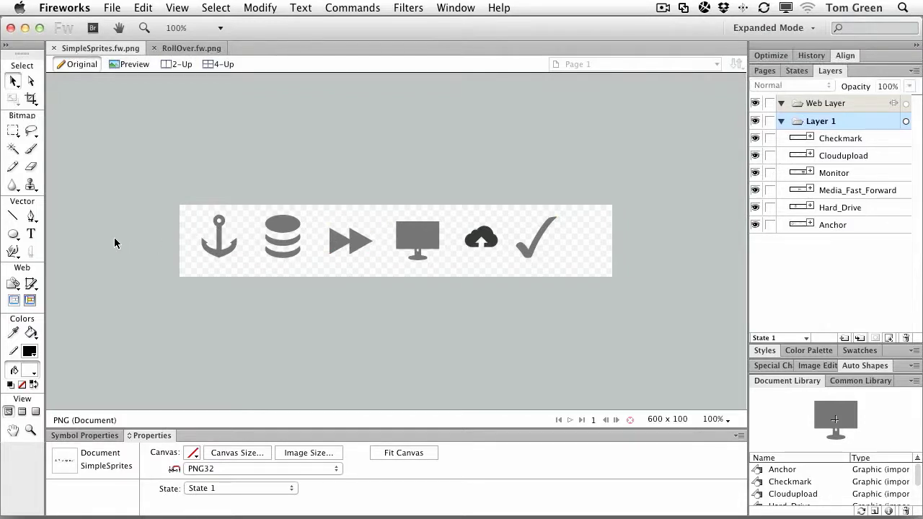
Select the icons and insert a separate rectangular slice over each one.
left_click(221, 248)
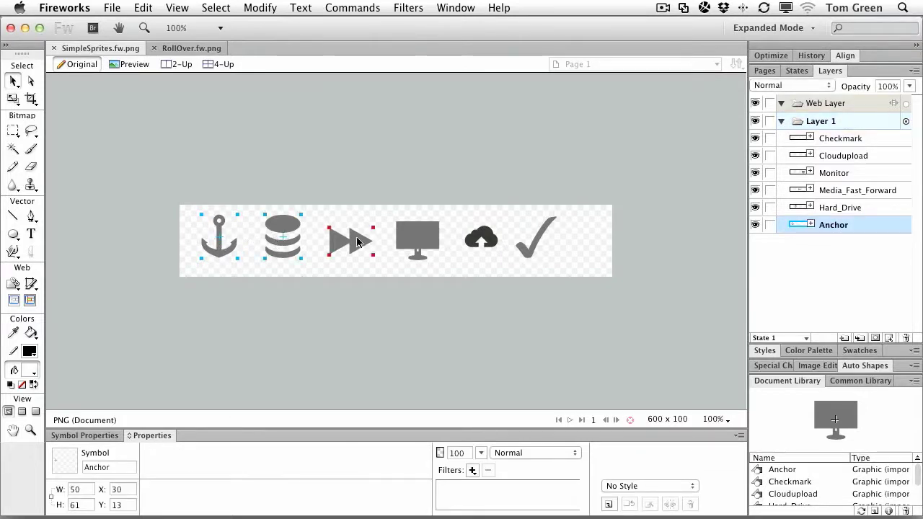
left_click(357, 242, "shift")
left_click(431, 236, "shift")
left_click(496, 238, "shift")
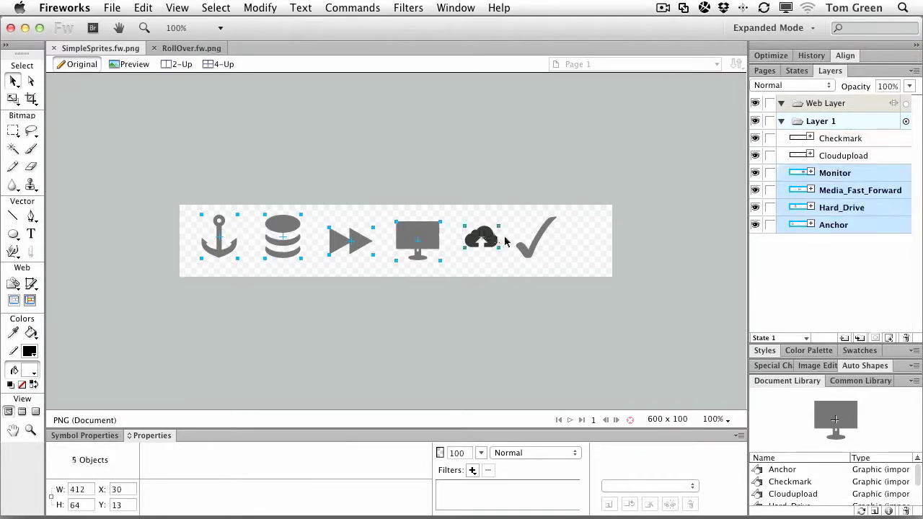
left_click(530, 245, "shift")
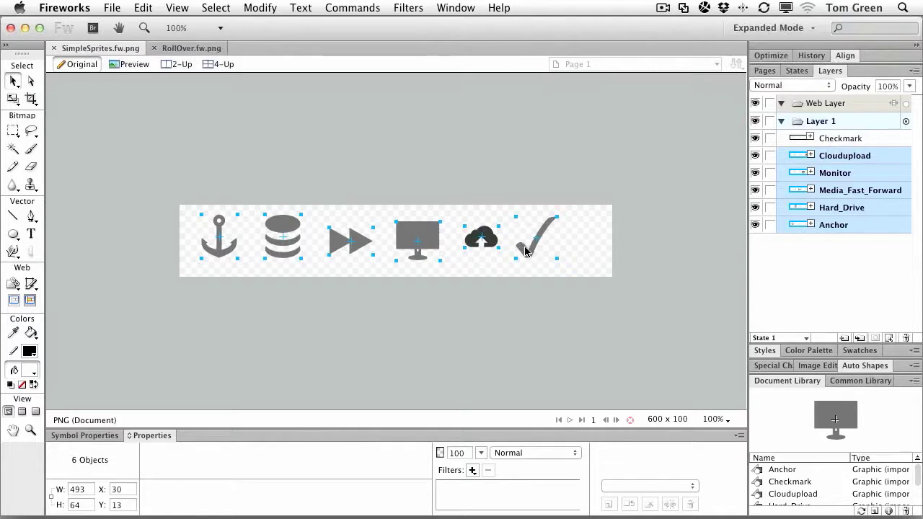
right_click(417, 232)
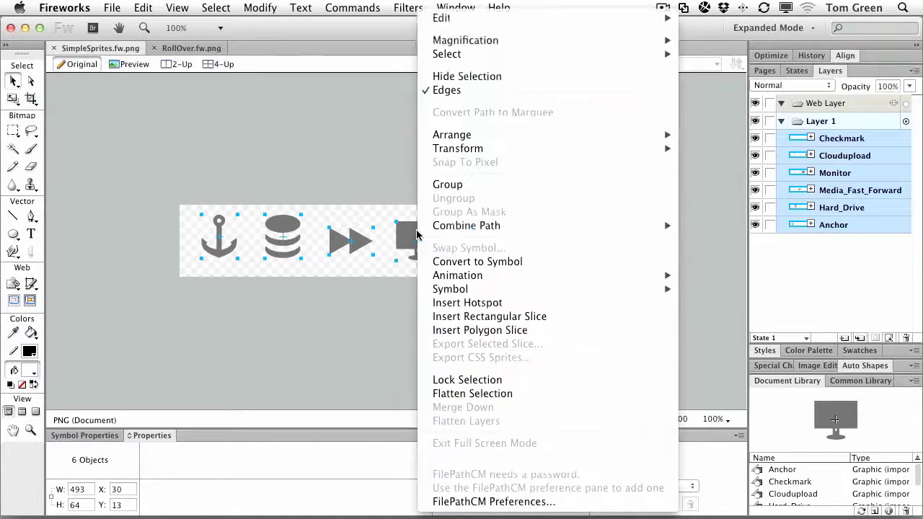
left_click(456, 318)
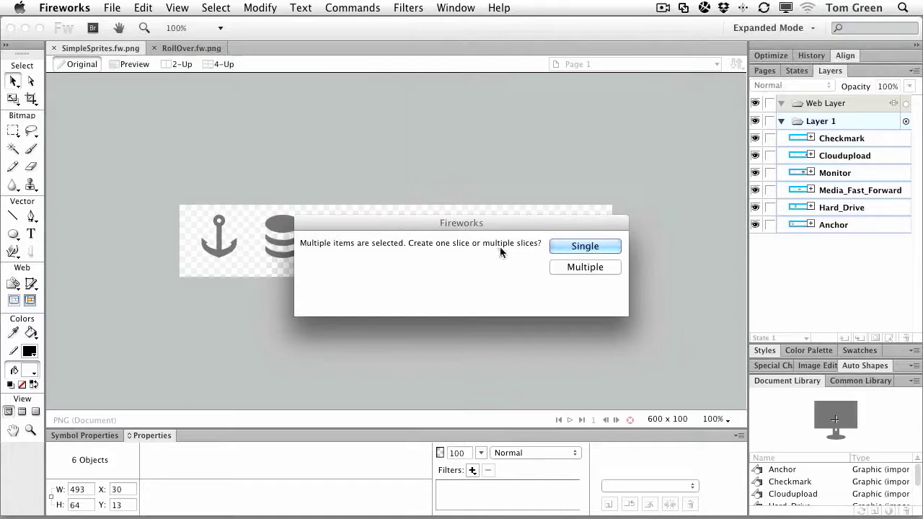
left_click(571, 267)
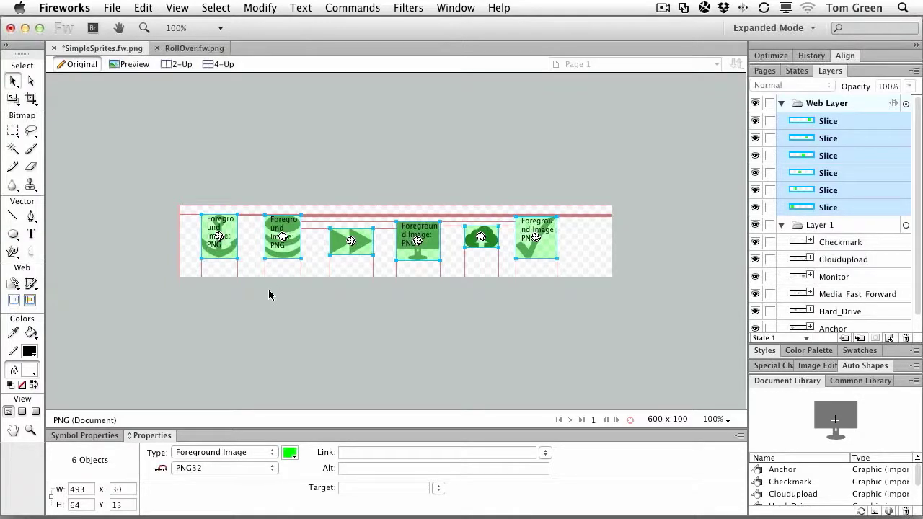
Rename the anchor and database slices to Anchor and HardDrive.
left_click(268, 295)
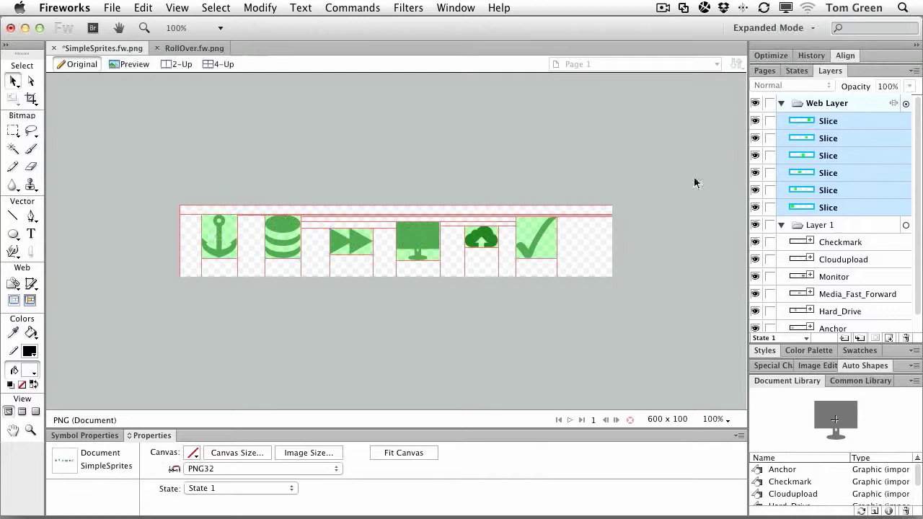
left_click(220, 237)
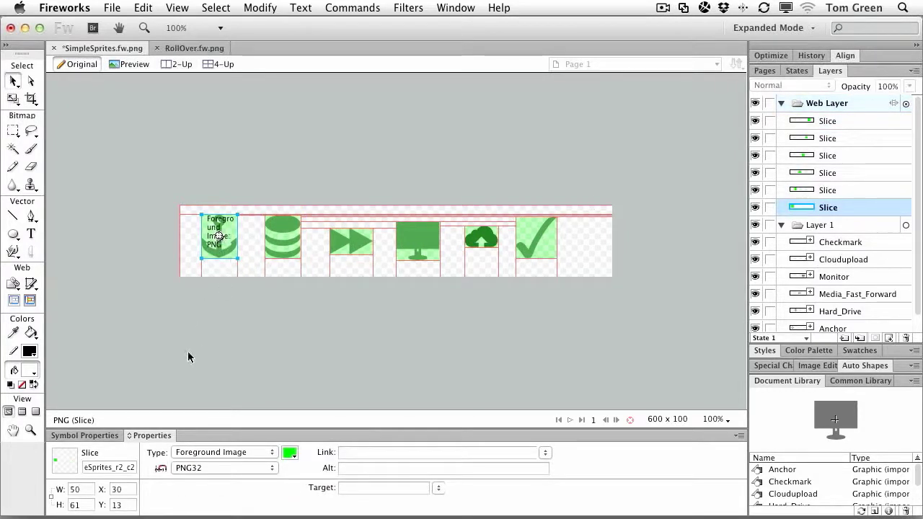
double_click(126, 468)
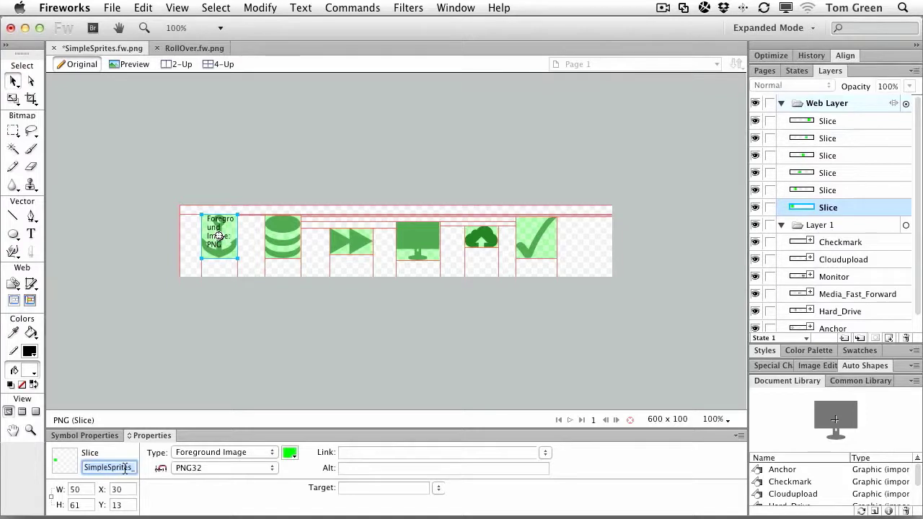
type("An")
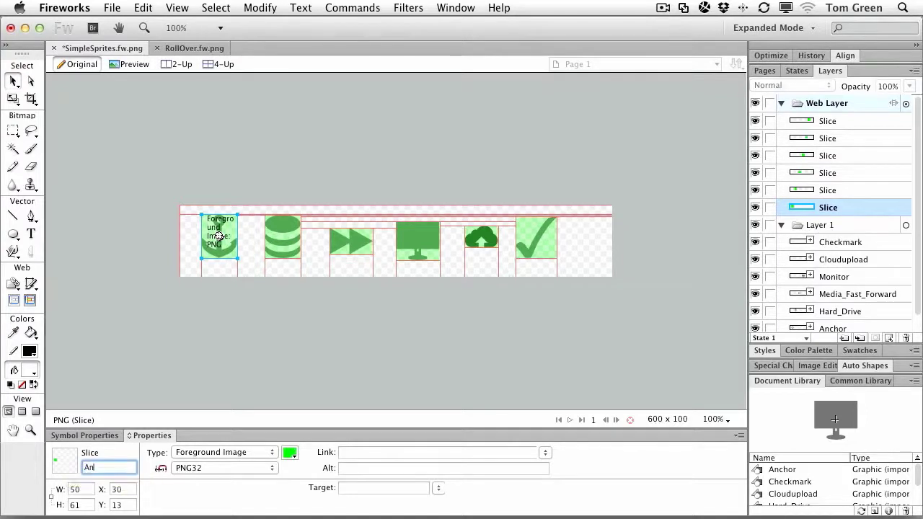
type("chor")
left_click(282, 232)
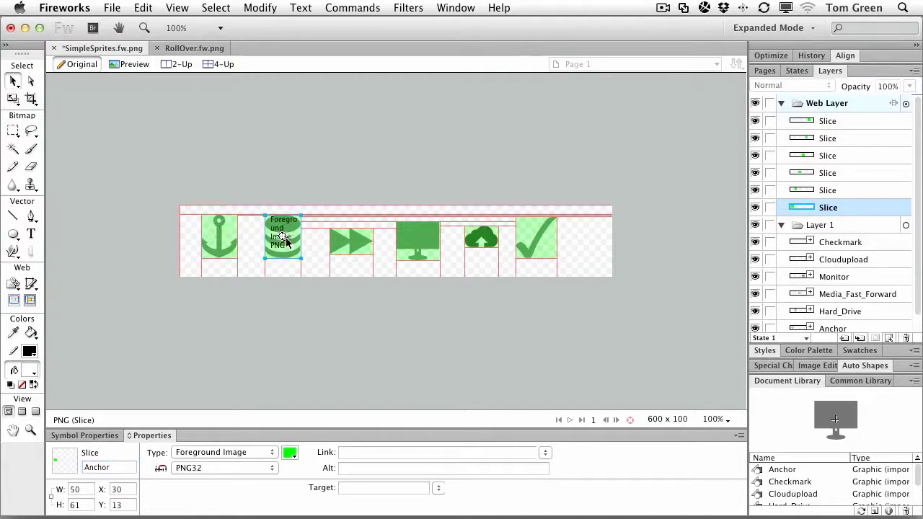
left_click(111, 467)
type("H")
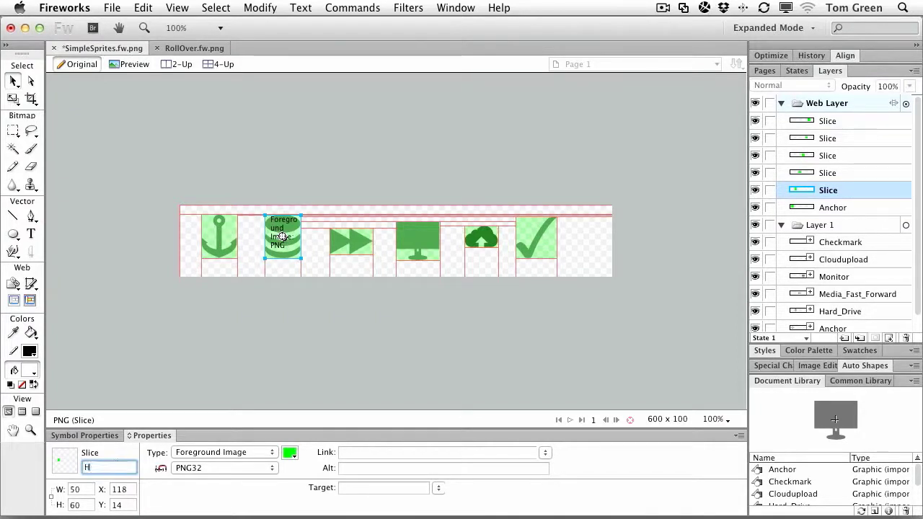
type("ardDrive")
Rename the fast-forward slice to Forward and select the monitor slice's name.
left_click(344, 244)
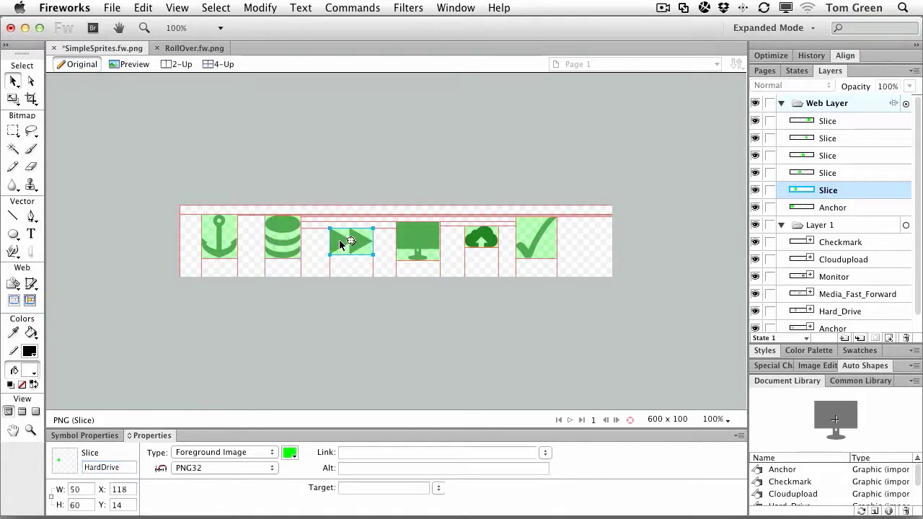
left_click(121, 467)
type("Fi")
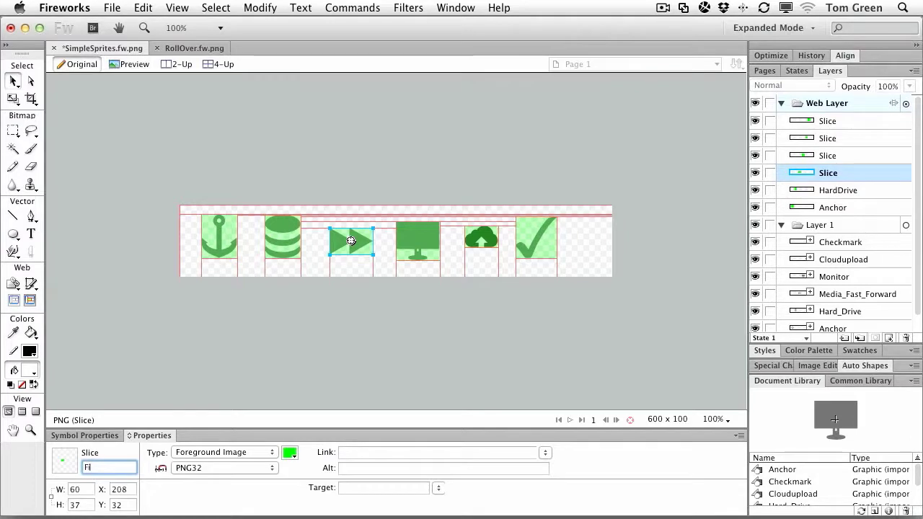
type("rward")
left_click(411, 246)
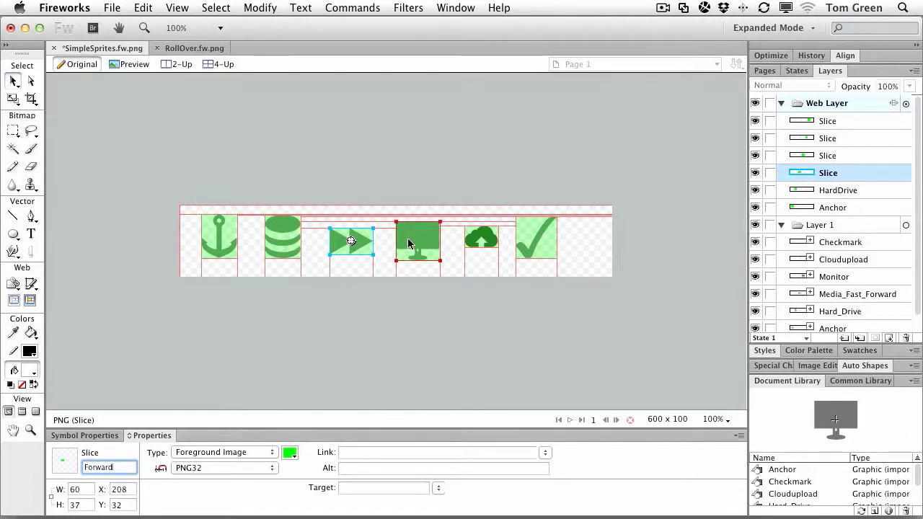
double_click(125, 464)
Name the monitor slice Monitor.
type("Mo")
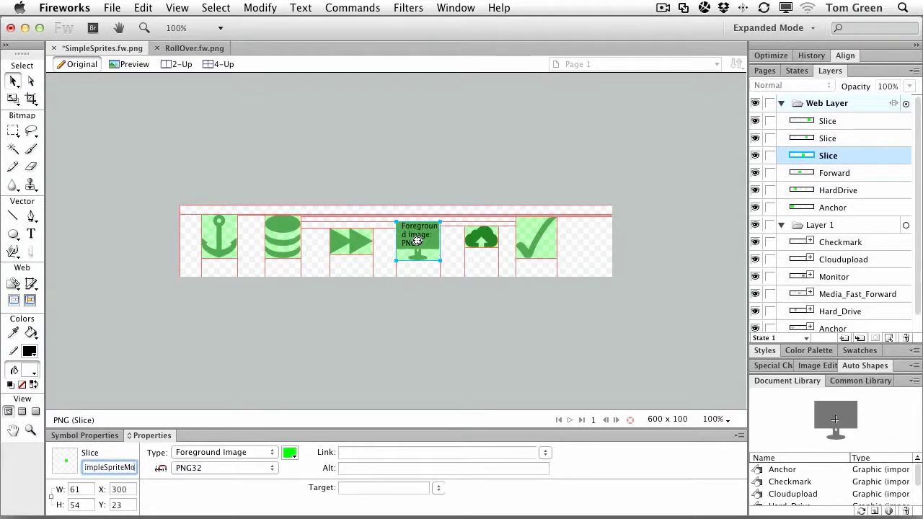
type("nitor")
type("Mon")
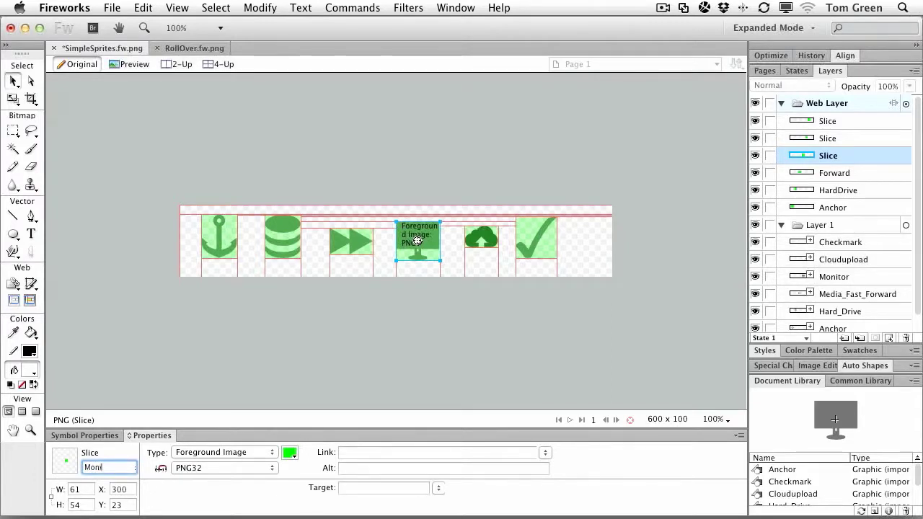
type("ito")
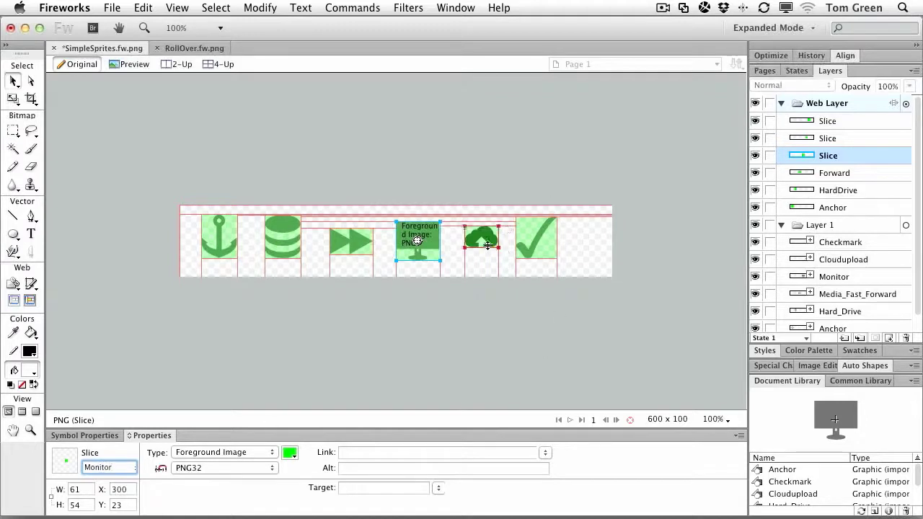
type("r")
key("Return")
Rename the cloud and checkmark slices to Cloud and Check.
left_click(487, 244)
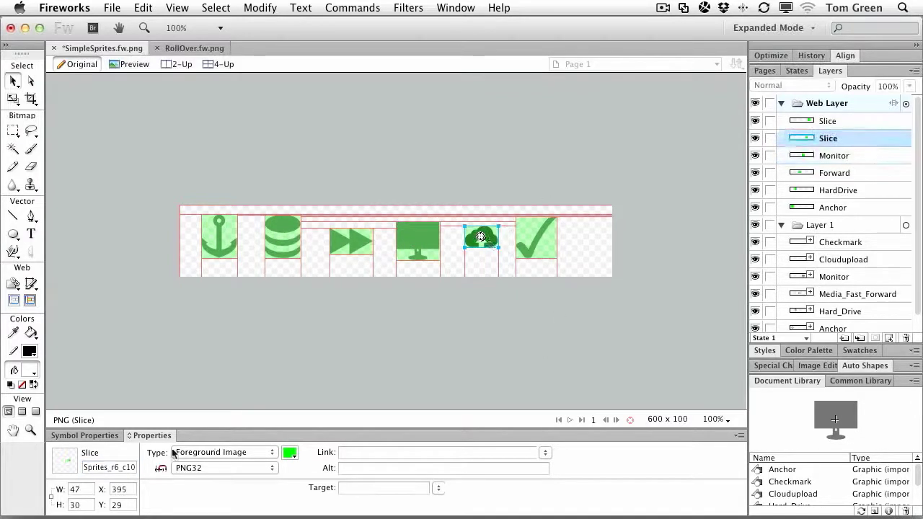
left_click(105, 468)
type("Cloud")
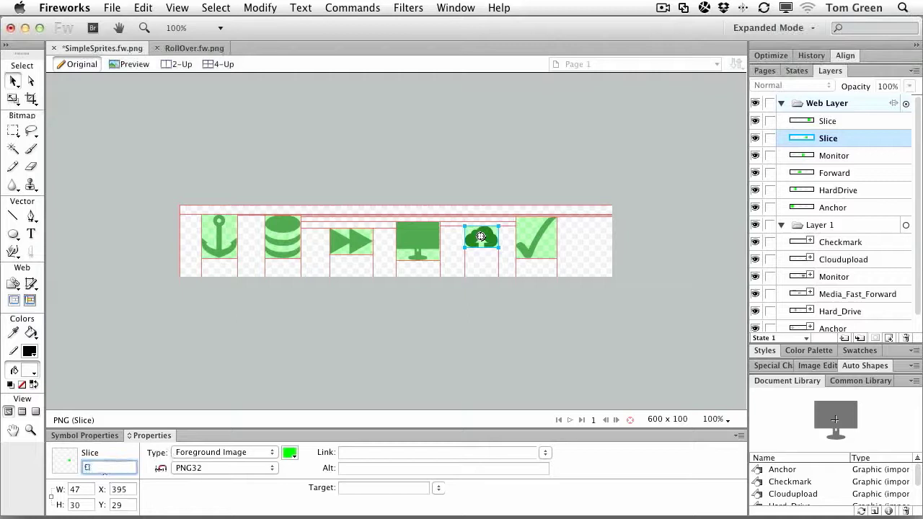
left_click(530, 249)
left_click(101, 467)
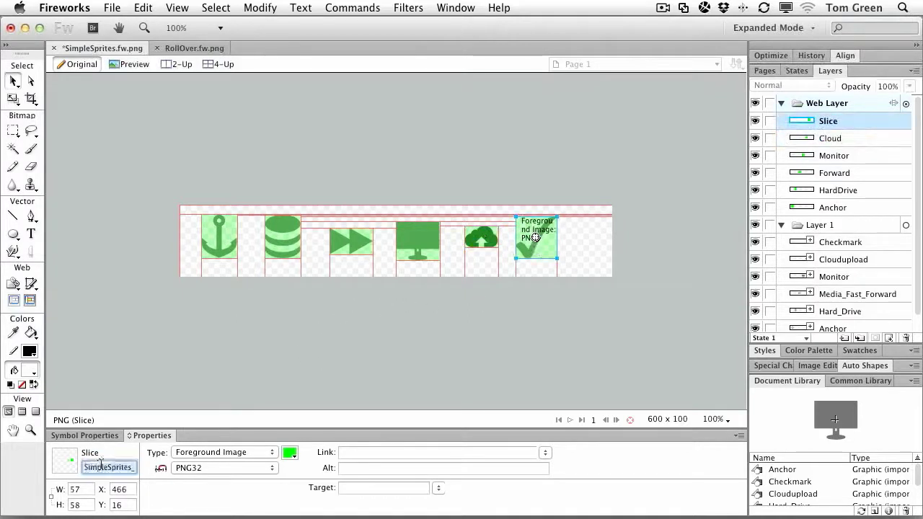
type("Checkl")
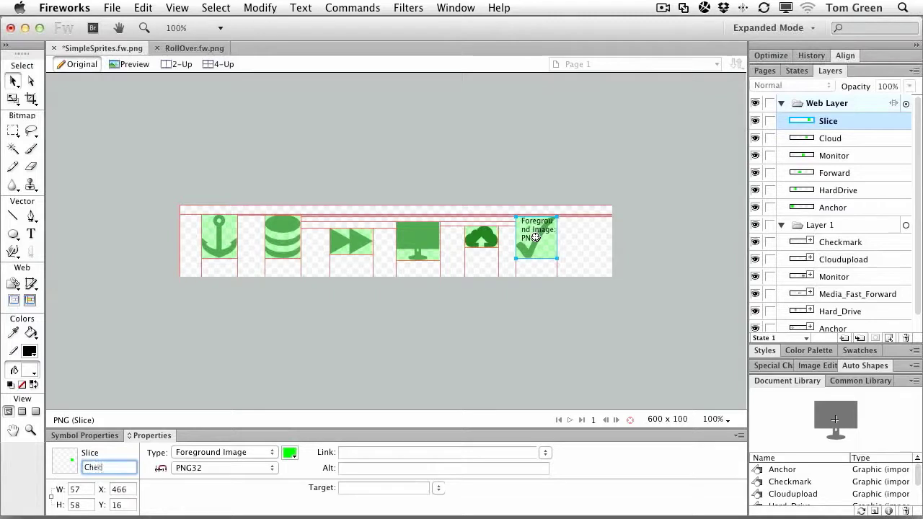
left_click(315, 305)
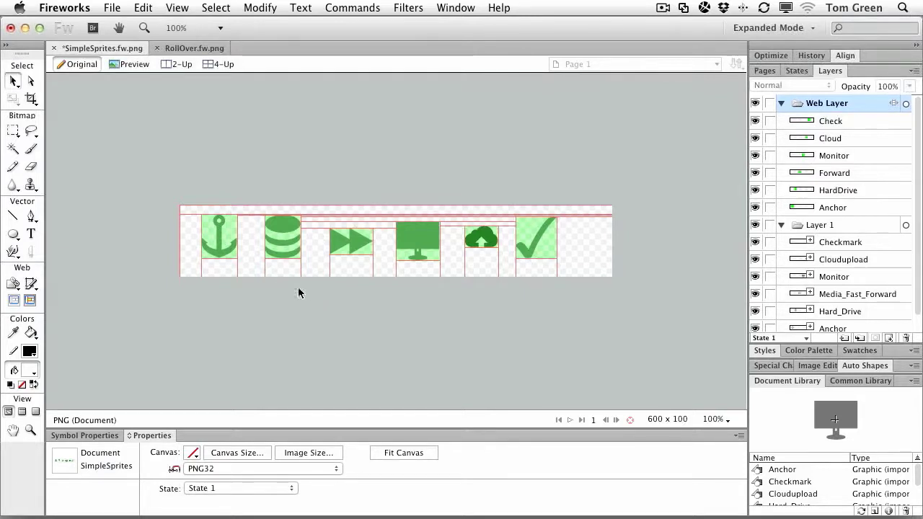
Start a CSS Sprites export of SimpleSprites.png and bring up its export options.
left_click(221, 231)
right_click(220, 231)
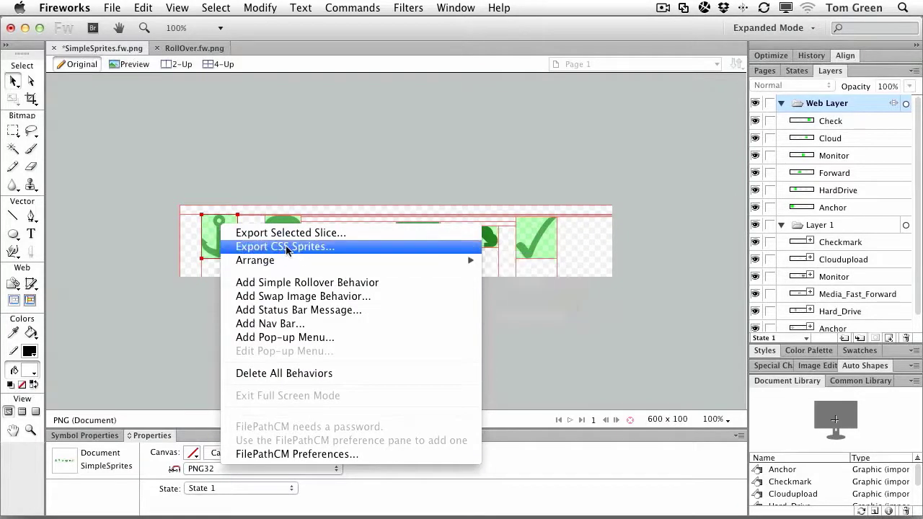
left_click(222, 115)
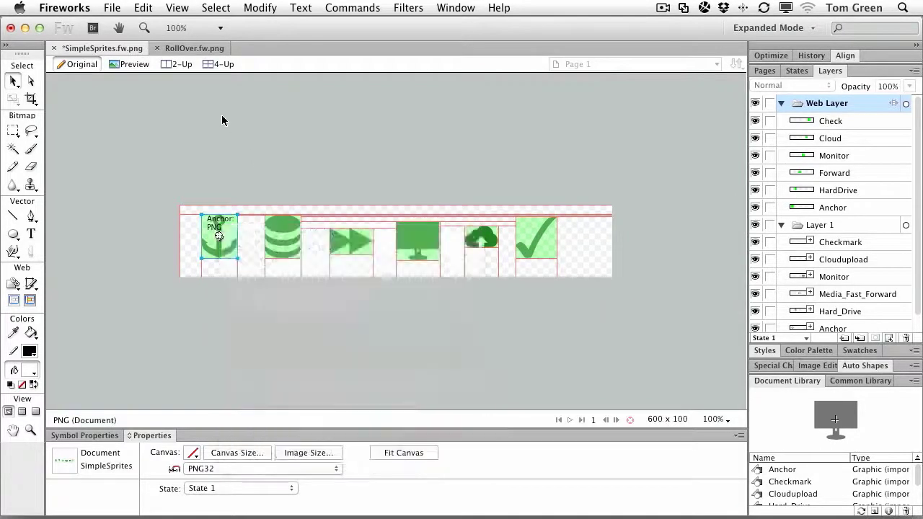
left_click(112, 7)
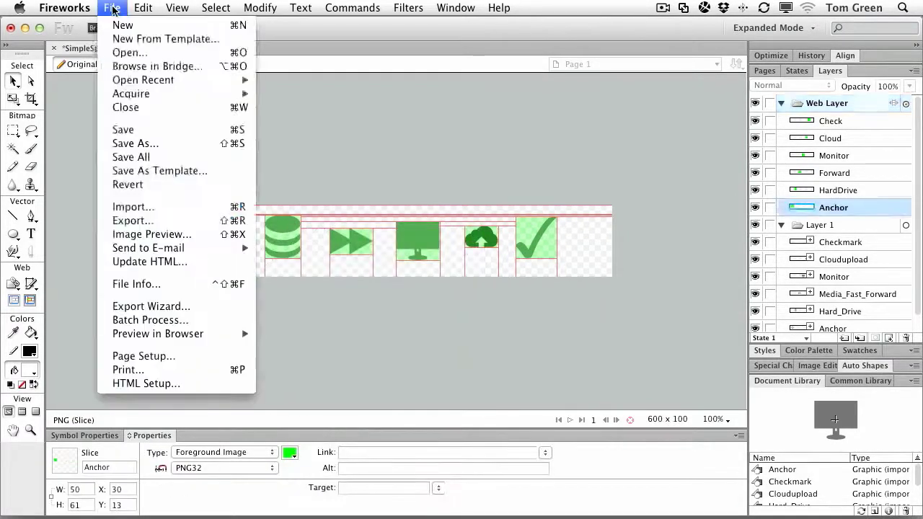
left_click(121, 223)
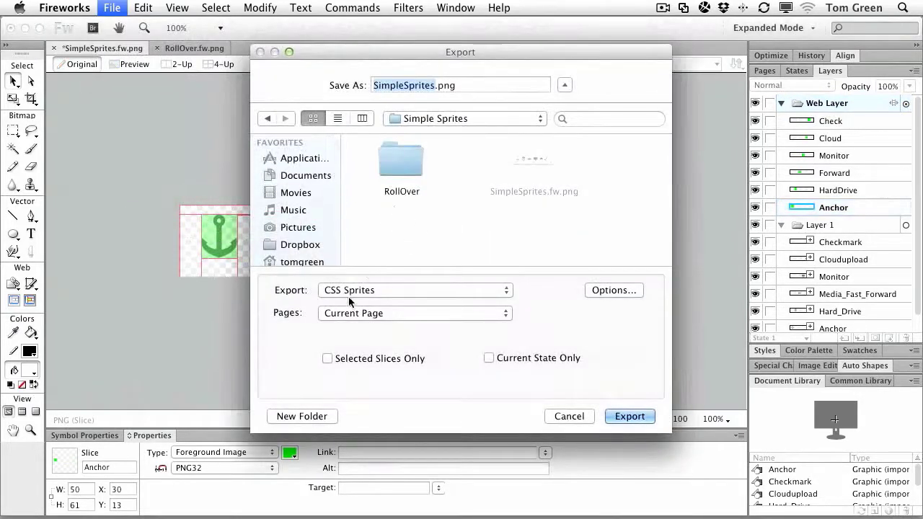
left_click(366, 291)
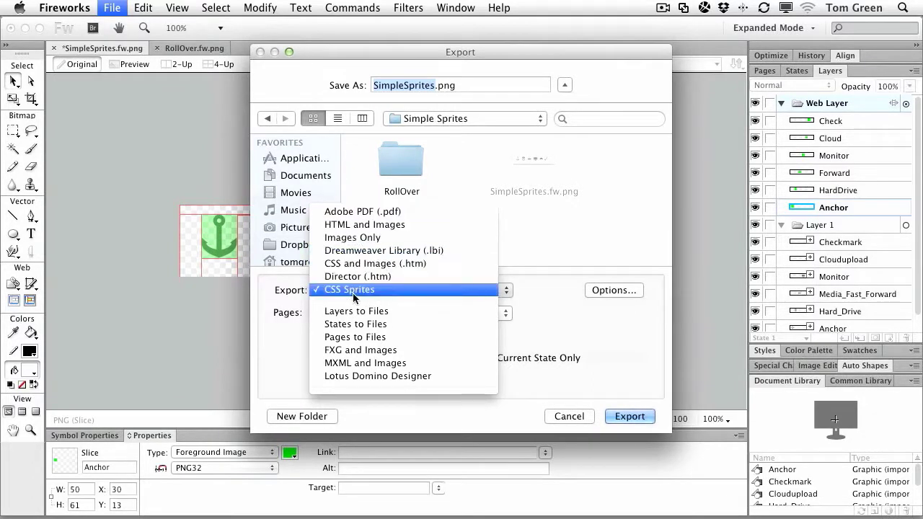
left_click(359, 290)
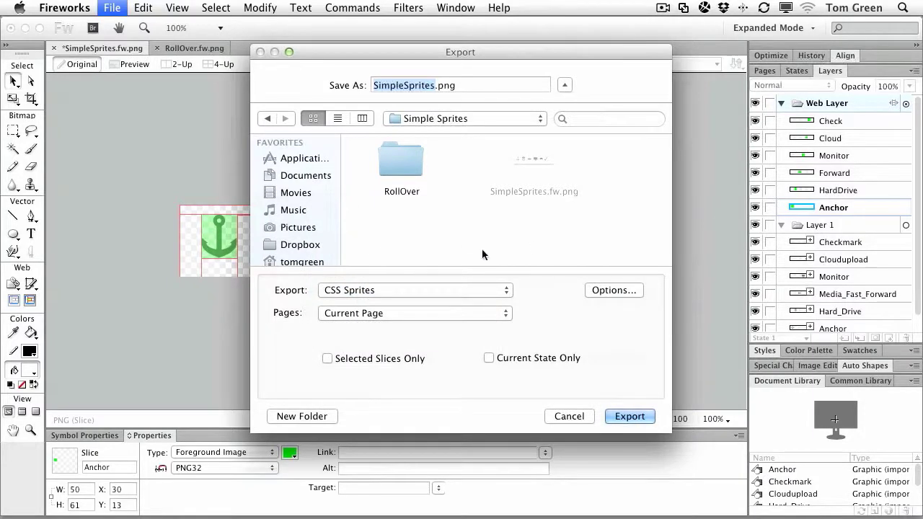
left_click(606, 291)
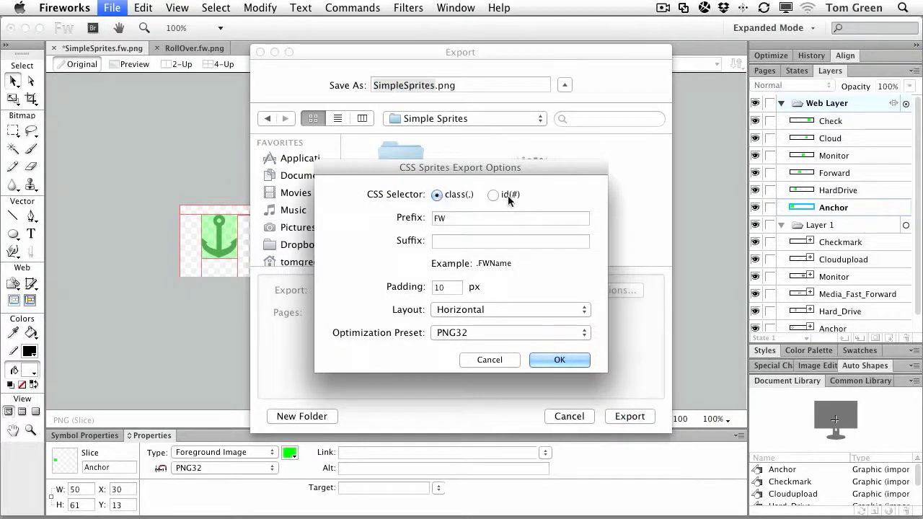
Change the sprite class prefix from FW to Icons, keeping Horizontal layout and PNG32 preset.
left_click(437, 218)
double_click(432, 218)
key("BackSpace")
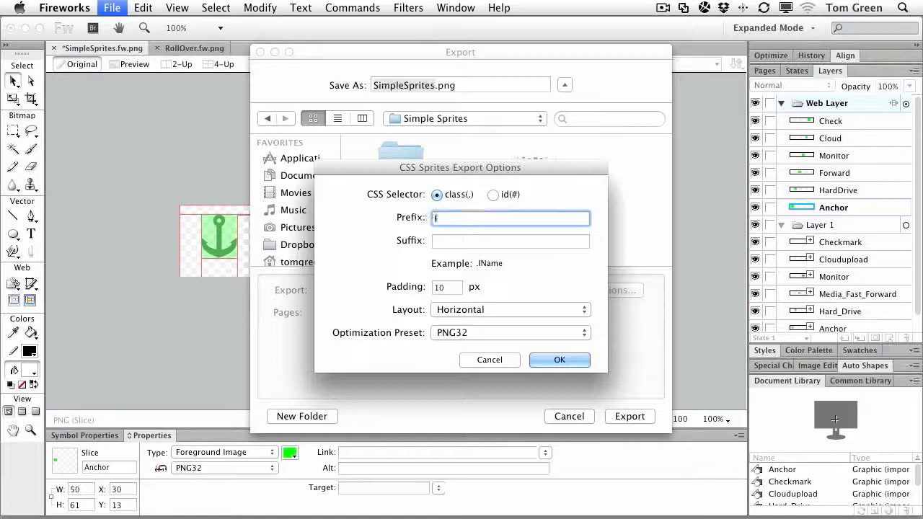
type("Icons")
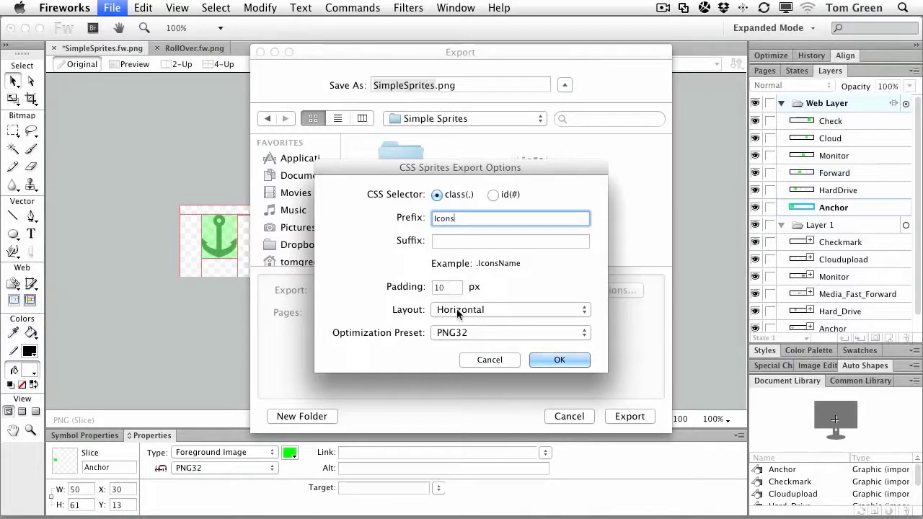
left_click(459, 311)
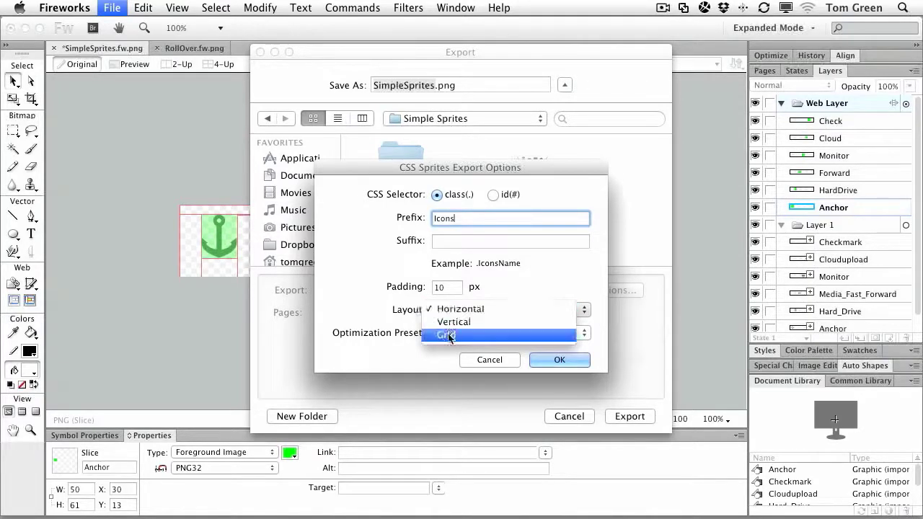
left_click(497, 268)
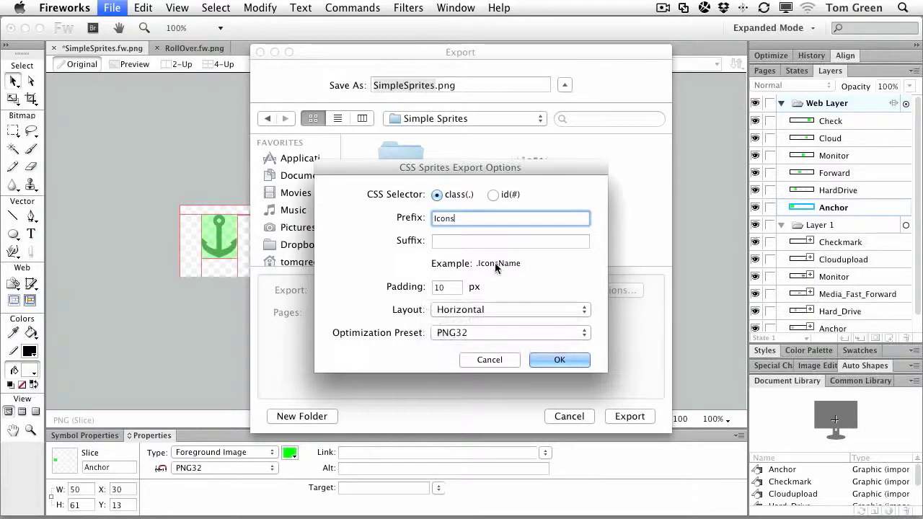
left_click(449, 334)
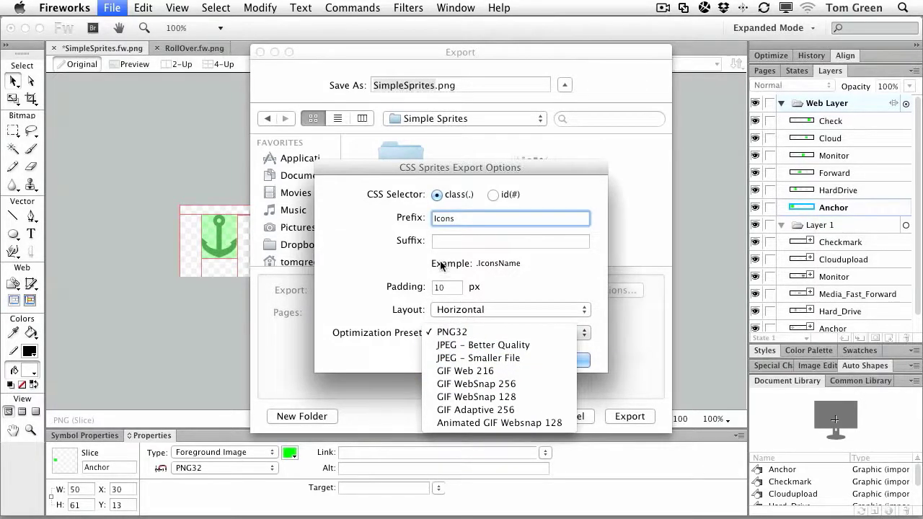
left_click(442, 334)
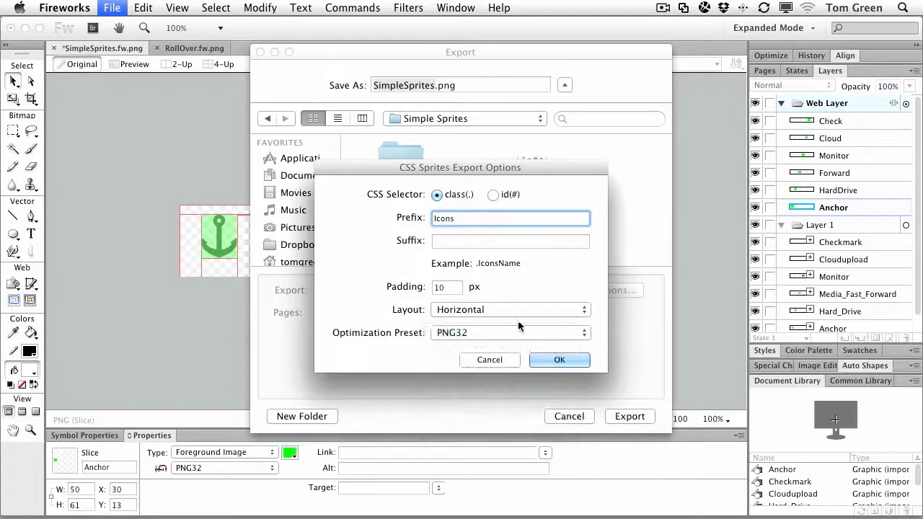
Confirm the sprite options and export SimpleSprites.png with its CSS file.
left_click(548, 359)
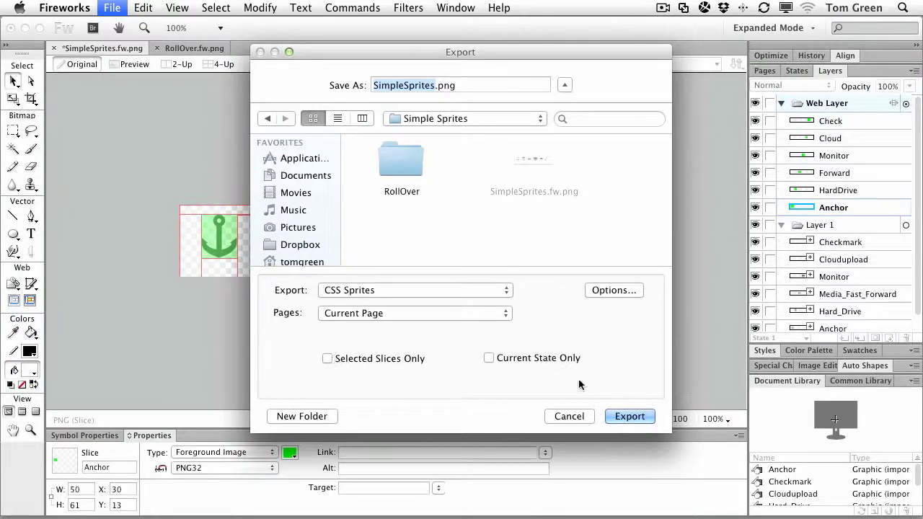
left_click(626, 416)
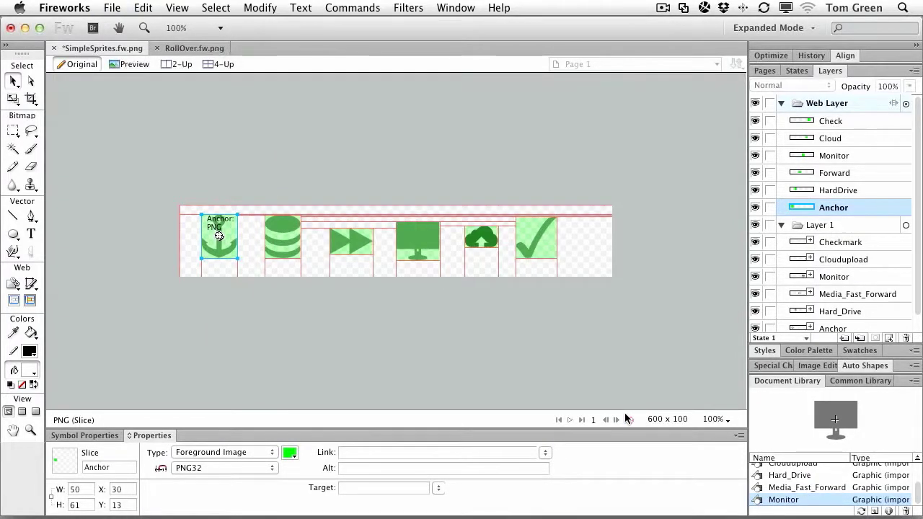
Inspect the exported SimpleSprites.png in Fireworks, then close it and return to the Simple Sprites folder.
key("super+Tab")
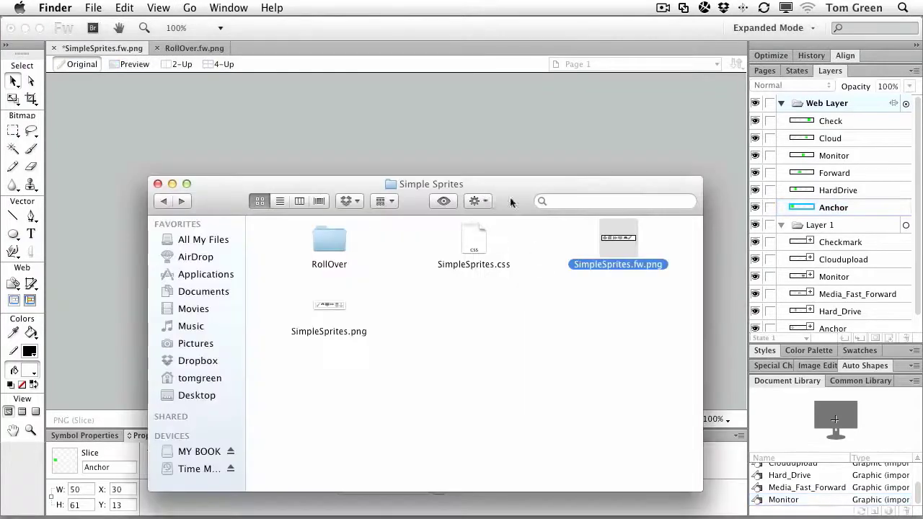
left_click_drag(510, 200, 465, 117)
left_click(511, 233)
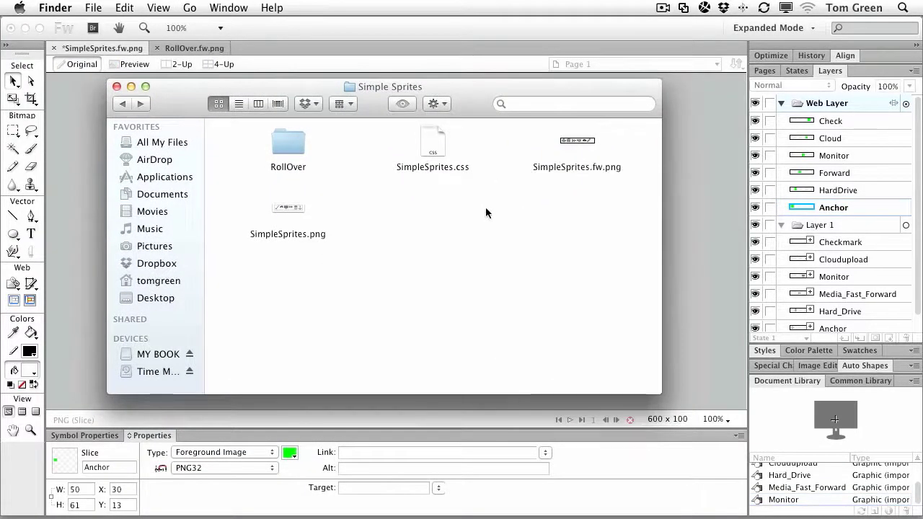
double_click(288, 209)
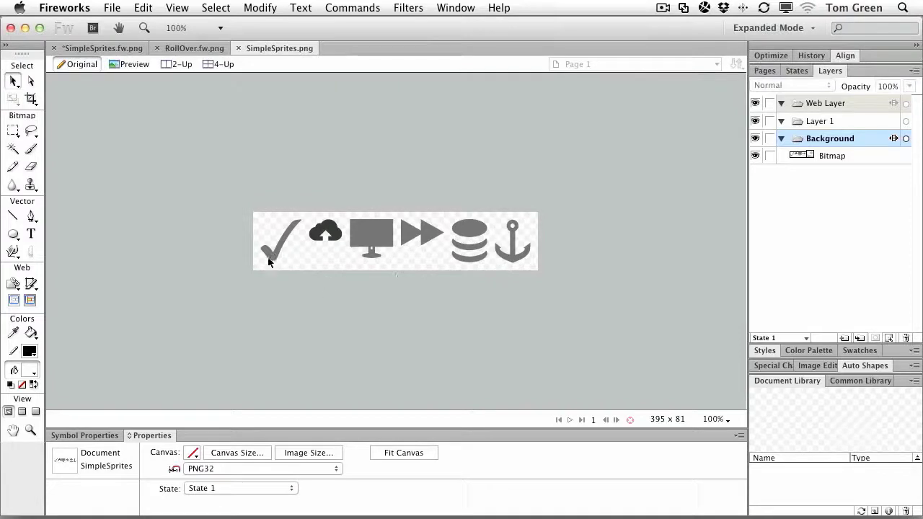
left_click(239, 48)
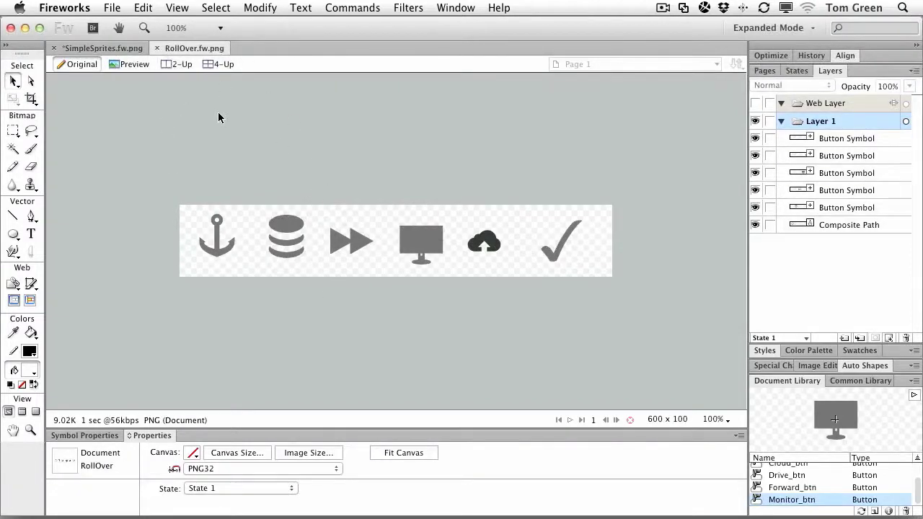
key("super+Tab")
Open SimpleSprites.css in Adobe Dreamweaver CS6.
left_click(425, 153)
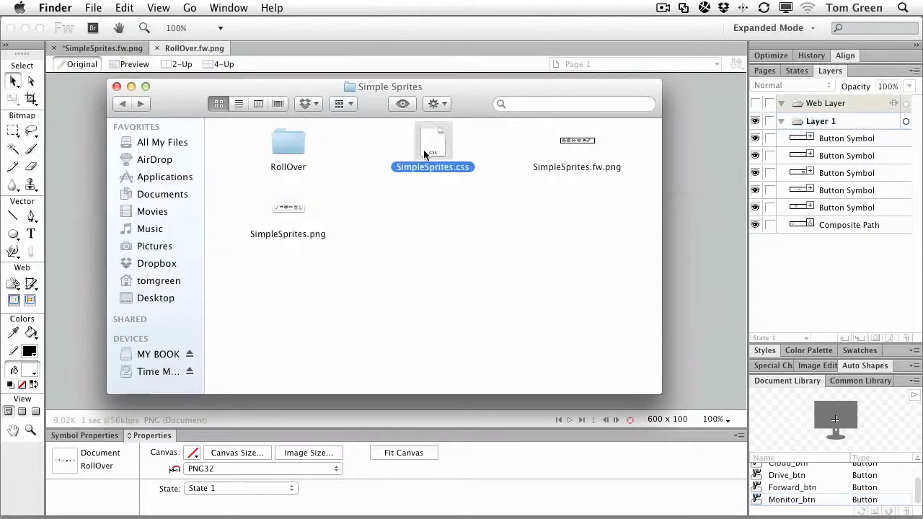
right_click(429, 152)
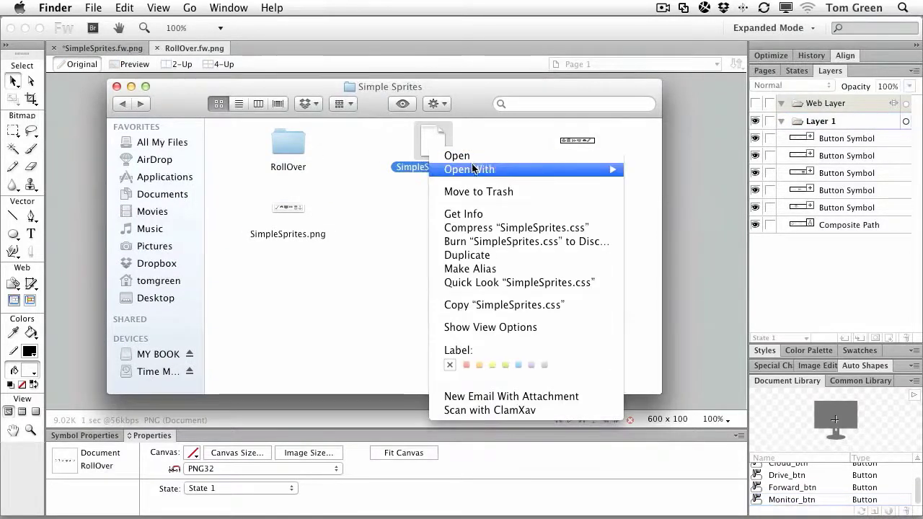
mouse_move(473, 169)
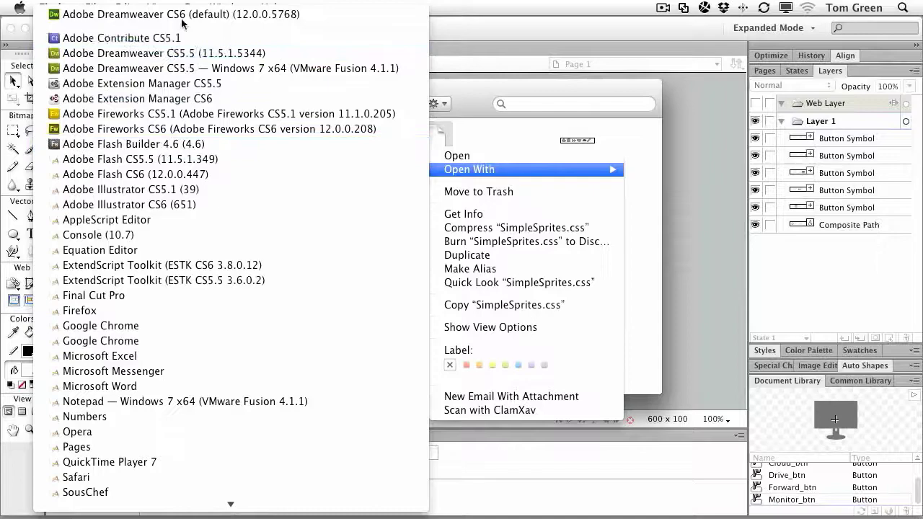
left_click(224, 13)
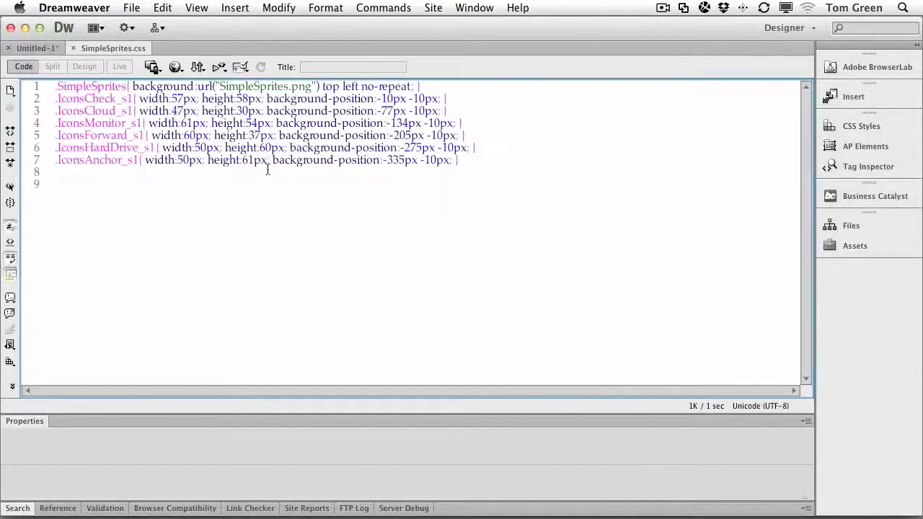
Review the .SimpleSprites rule and six Icons class rules, then minimize Dreamweaver.
left_click_drag(55, 87, 468, 91)
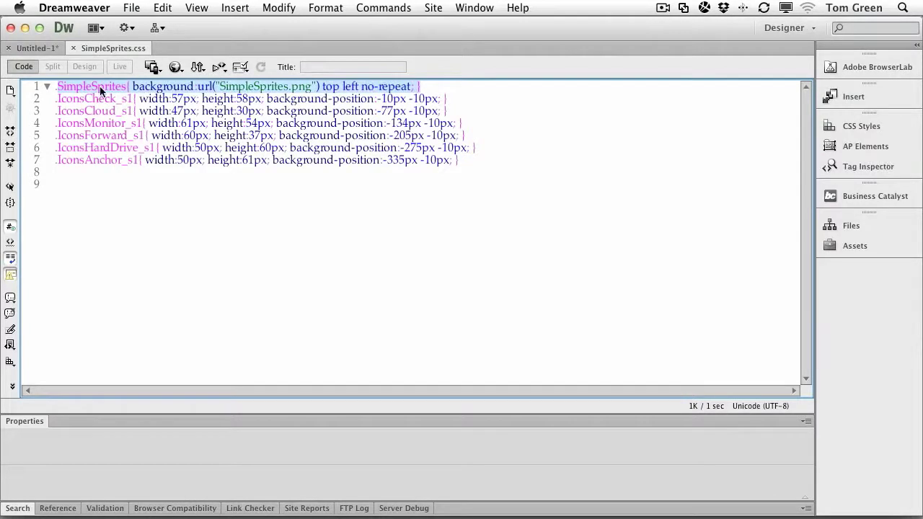
left_click_drag(57, 99, 480, 172)
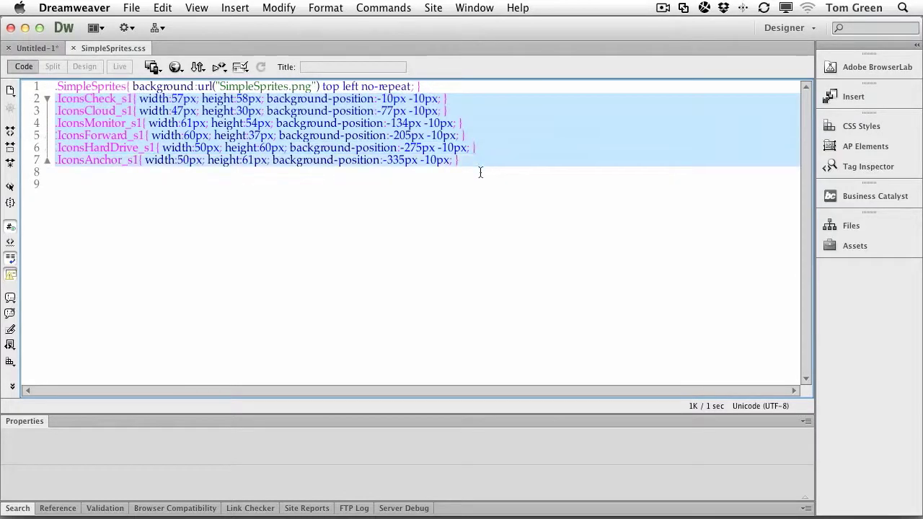
left_click(458, 215)
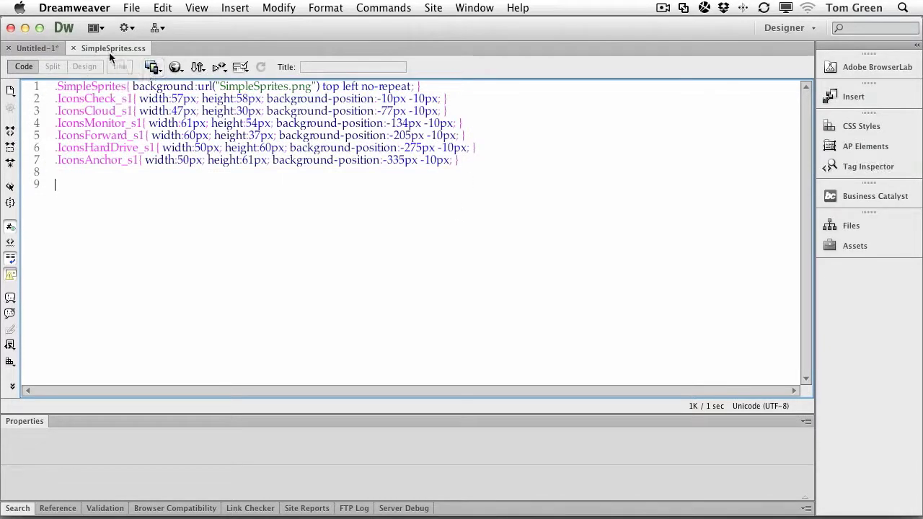
left_click(24, 29)
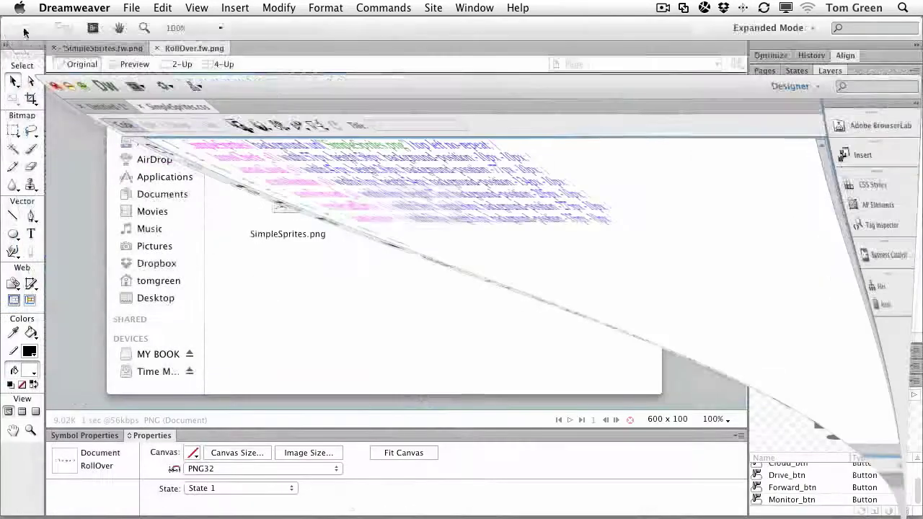
Close SimpleSprites.fw.png and preview the rollover icons in RollOver.fw.png.
left_click(131, 86)
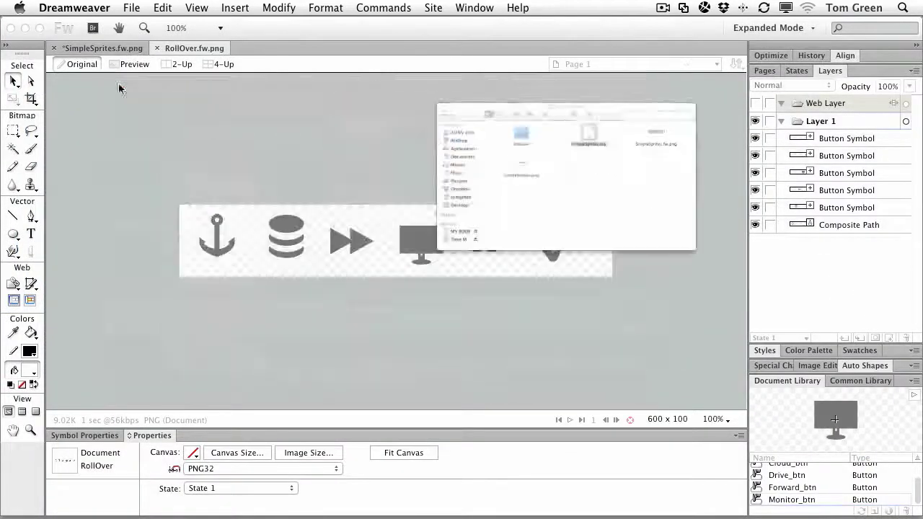
left_click(139, 148)
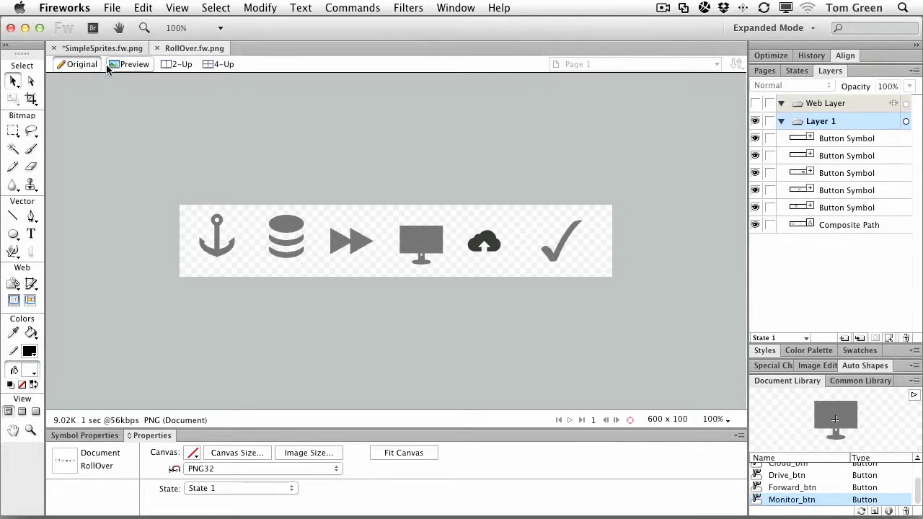
key("super+w")
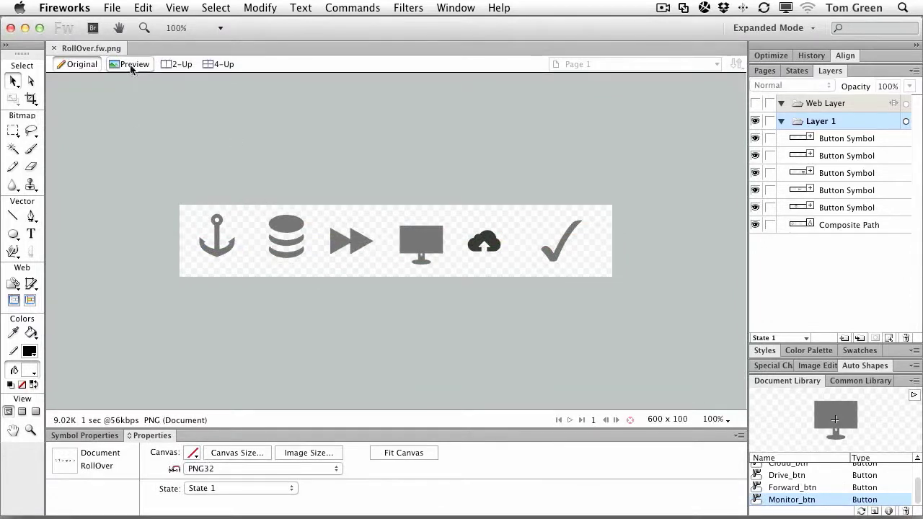
left_click(125, 65)
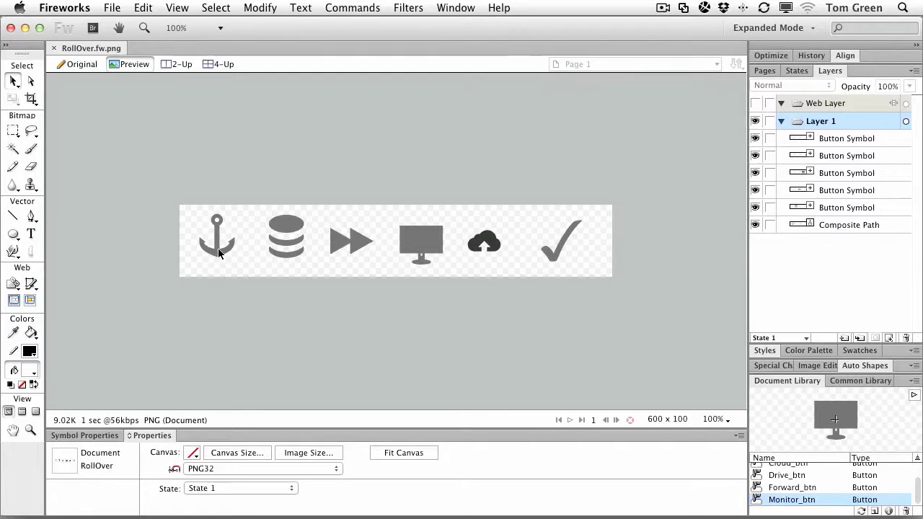
left_click(79, 64)
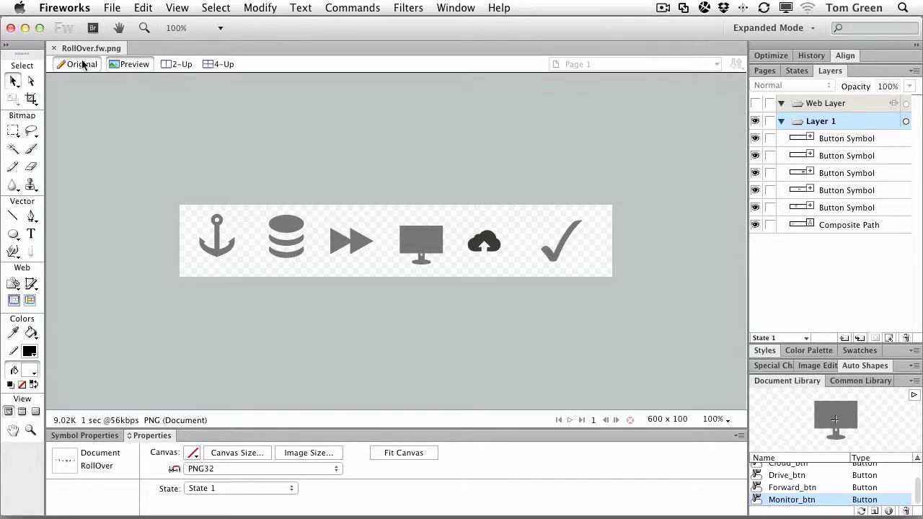
Convert the anchor icon into a button symbol named Anchor_btn.
left_click(218, 238)
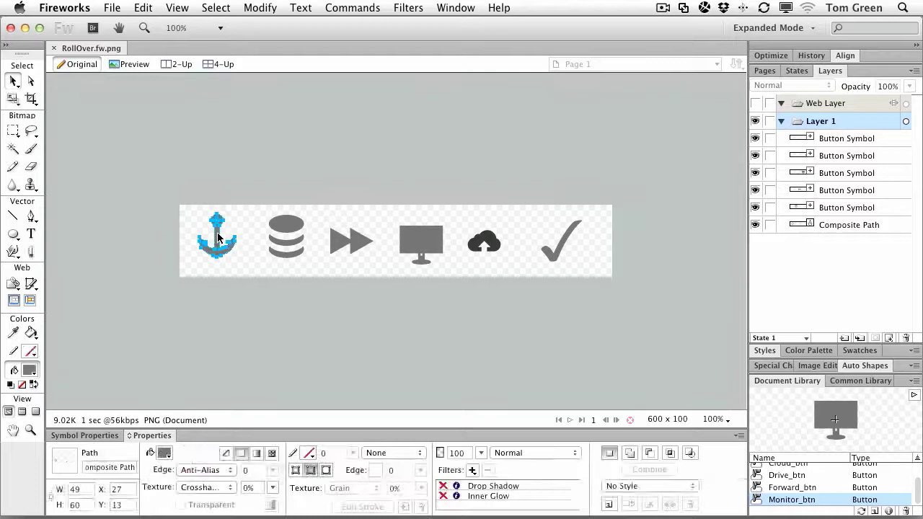
right_click(218, 238)
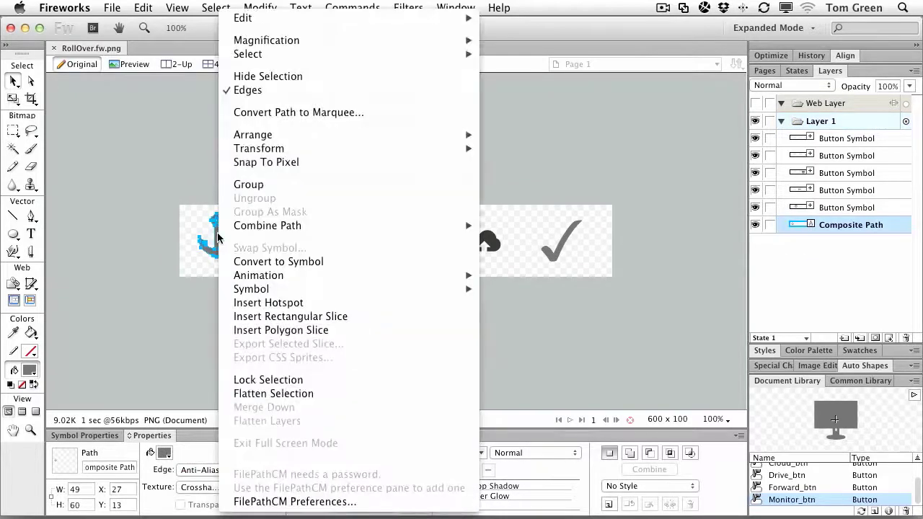
left_click(292, 265)
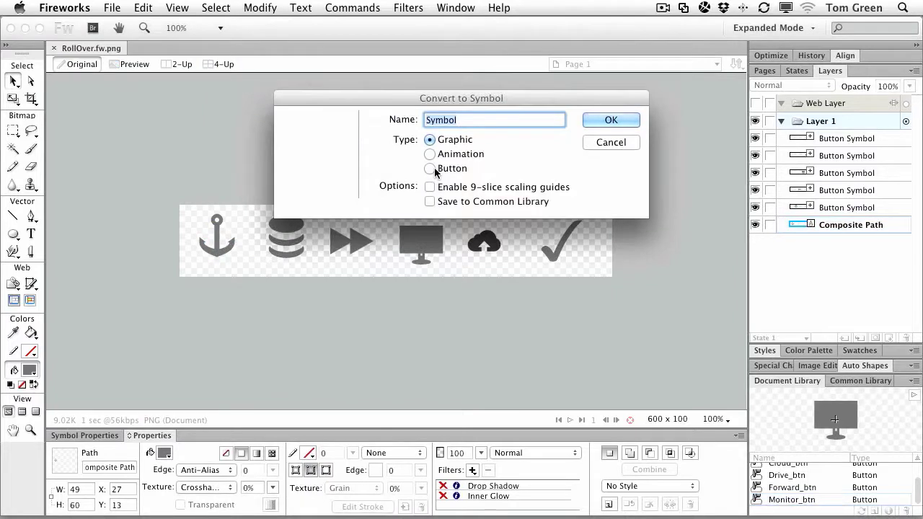
type("And")
key("BackSpace")
type("chor")
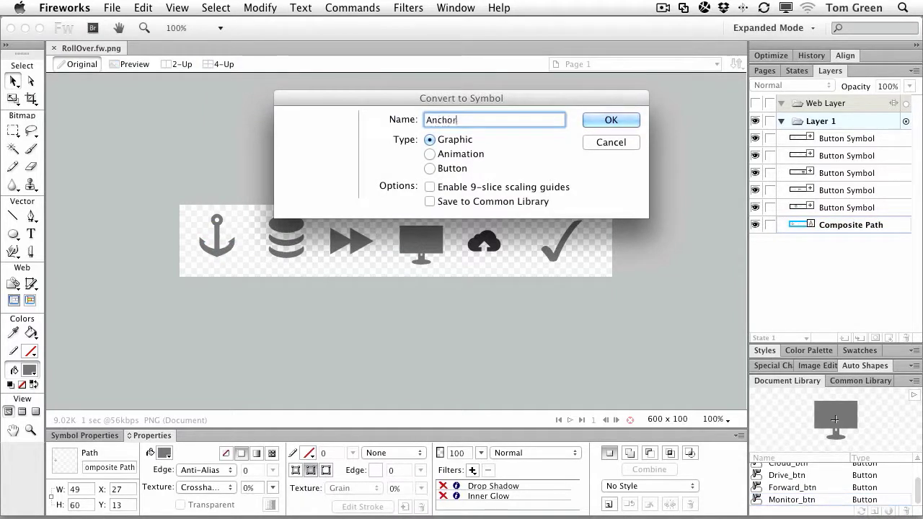
type("_btn")
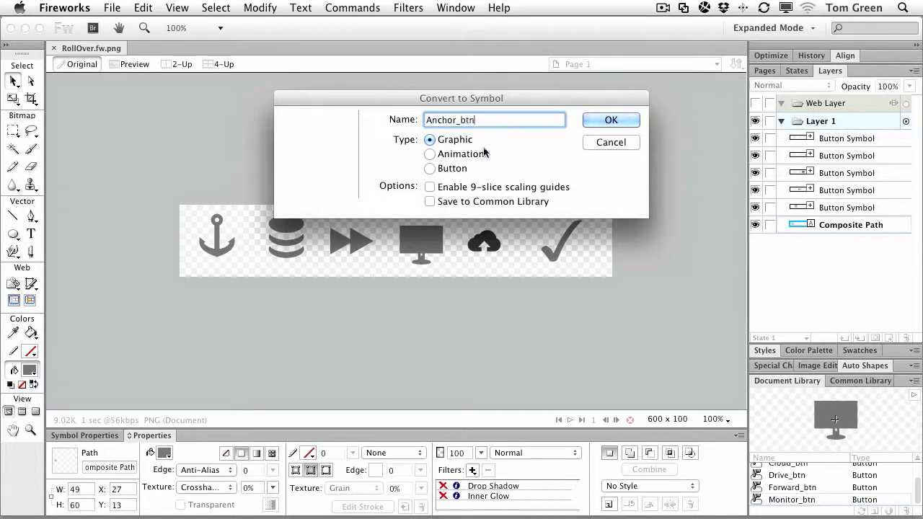
left_click(429, 169)
left_click(611, 120)
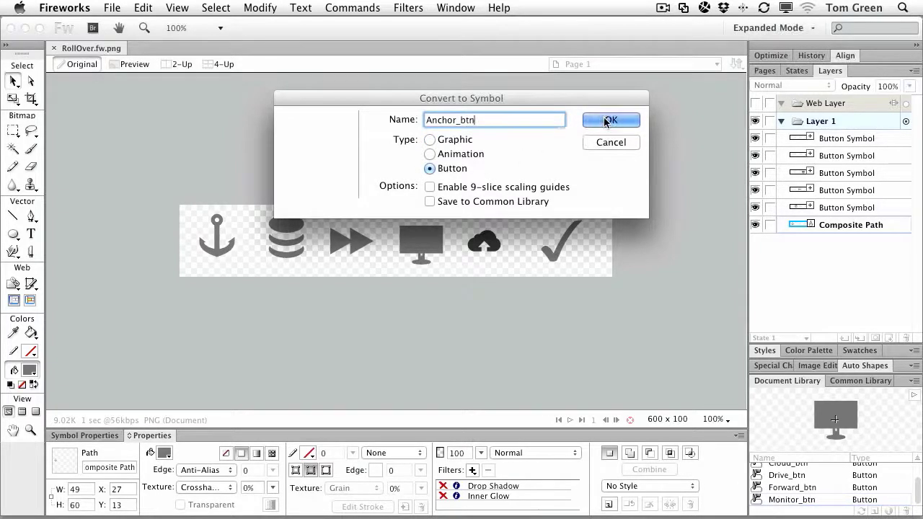
Edit the Anchor_btn symbol's Over state and copy the Up graphic into it.
double_click(221, 249)
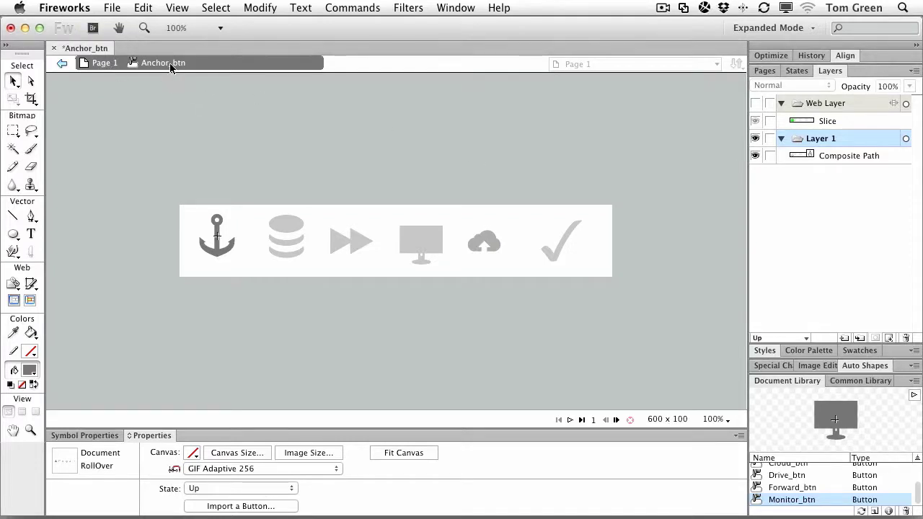
left_click(238, 489)
left_click(223, 438)
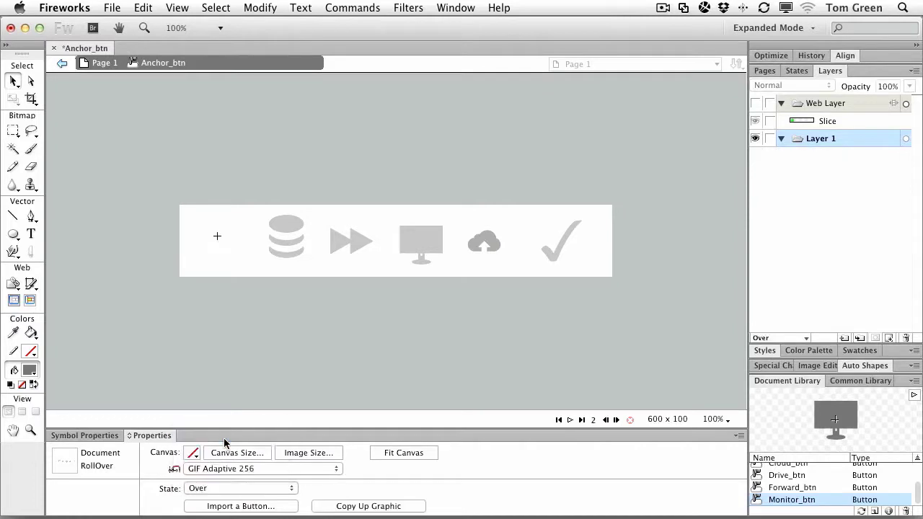
left_click(378, 507)
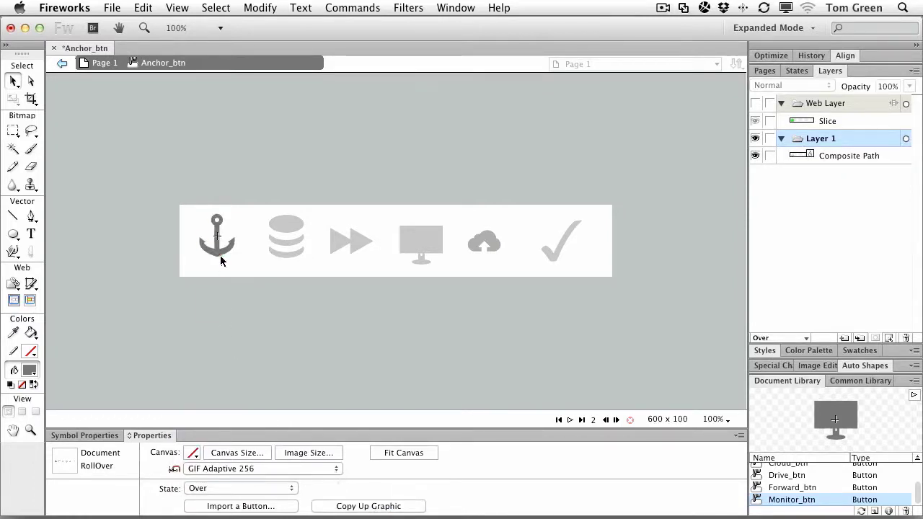
Fill the Over-state anchor red and return to the main RollOver.fw.png document.
left_click(220, 249)
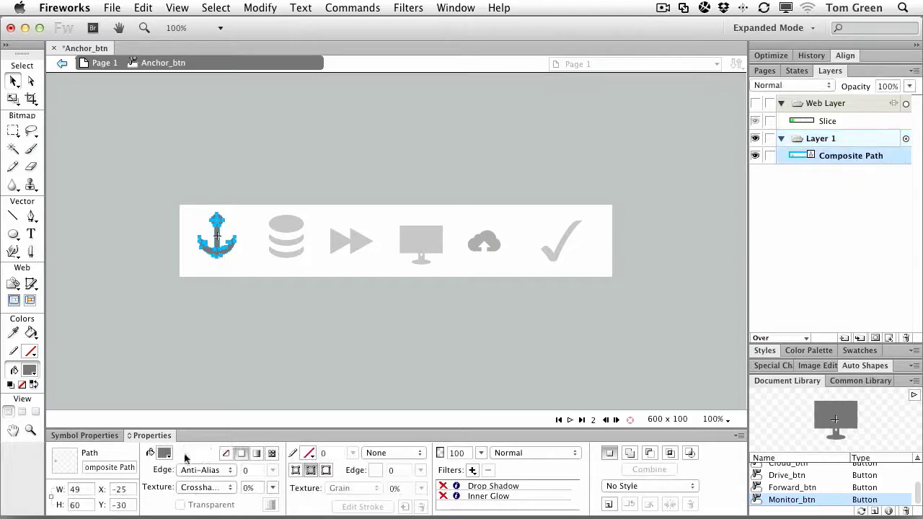
left_click(165, 453)
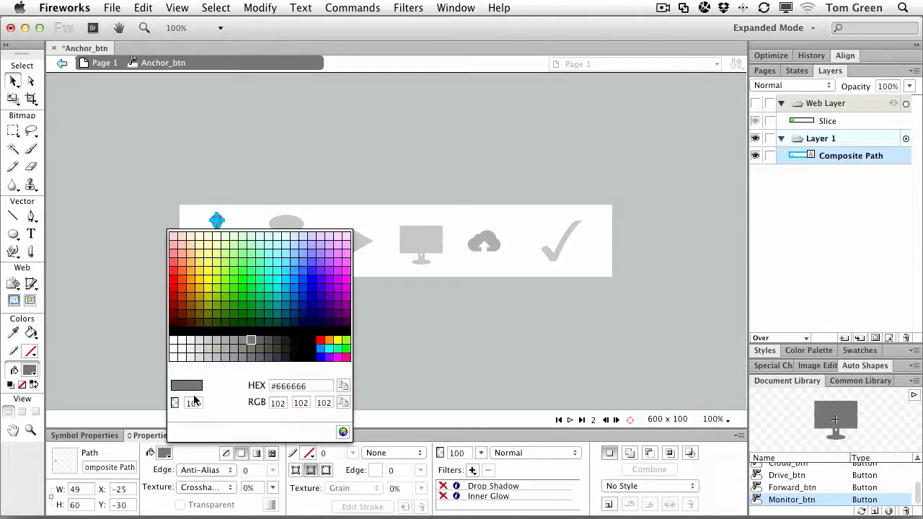
left_click(322, 340)
left_click(301, 341)
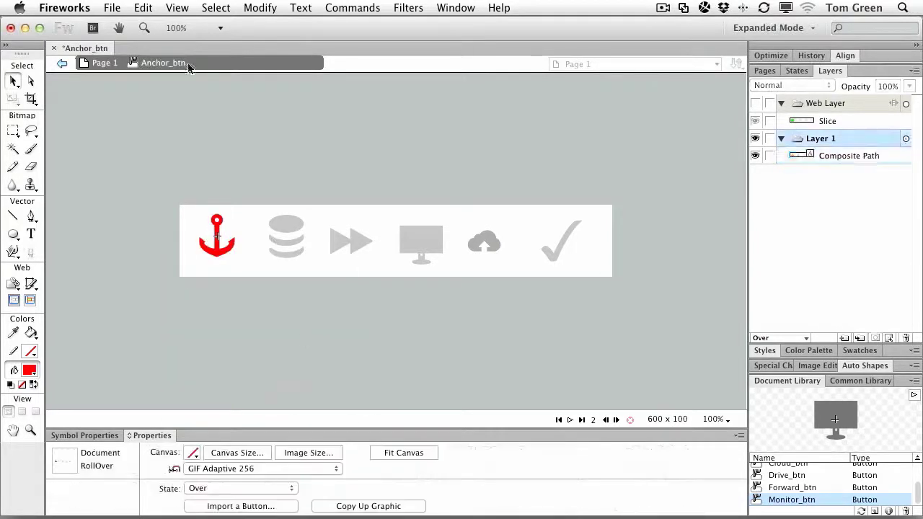
left_click(102, 62)
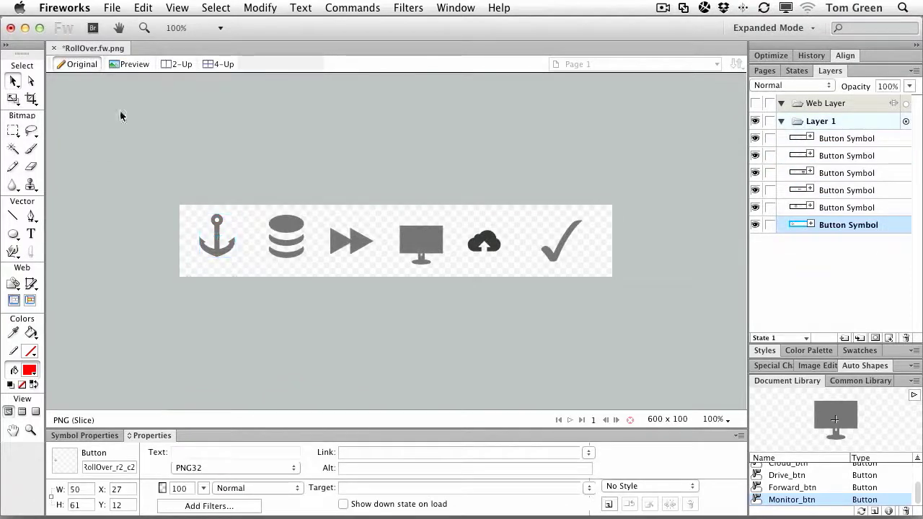
Test the rollovers in Preview, show the Web Layer slices, and go back to the Original view.
left_click(133, 64)
left_click(90, 145)
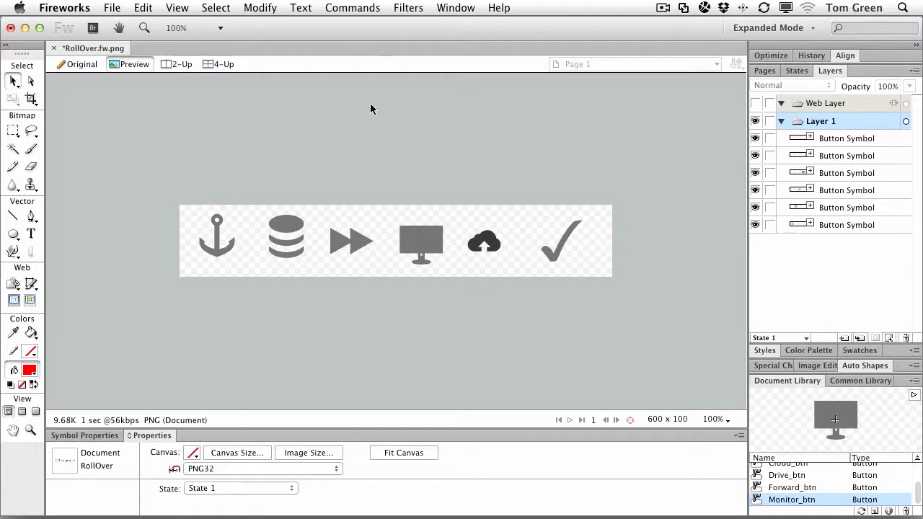
left_click(756, 104)
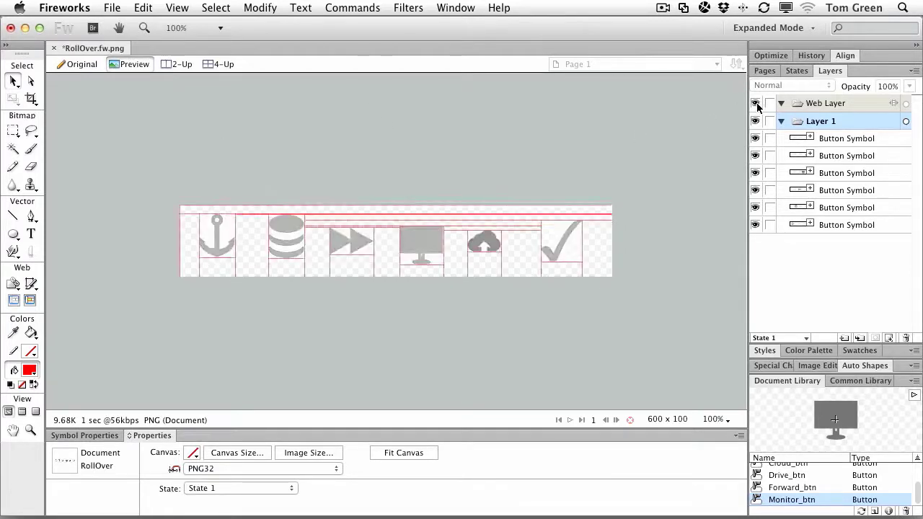
left_click(235, 250)
Select the anchor button slice on the canvas, dismissing its behaviors menu.
left_click(85, 67)
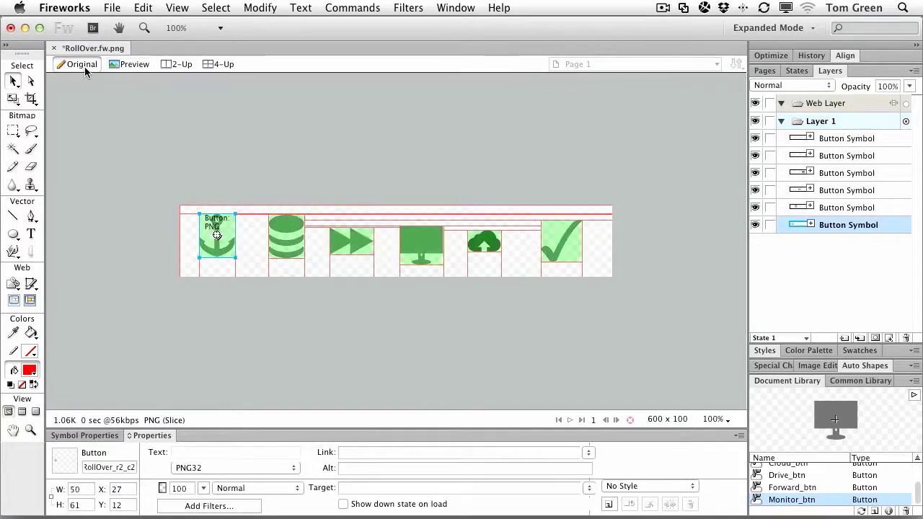
right_click(219, 245)
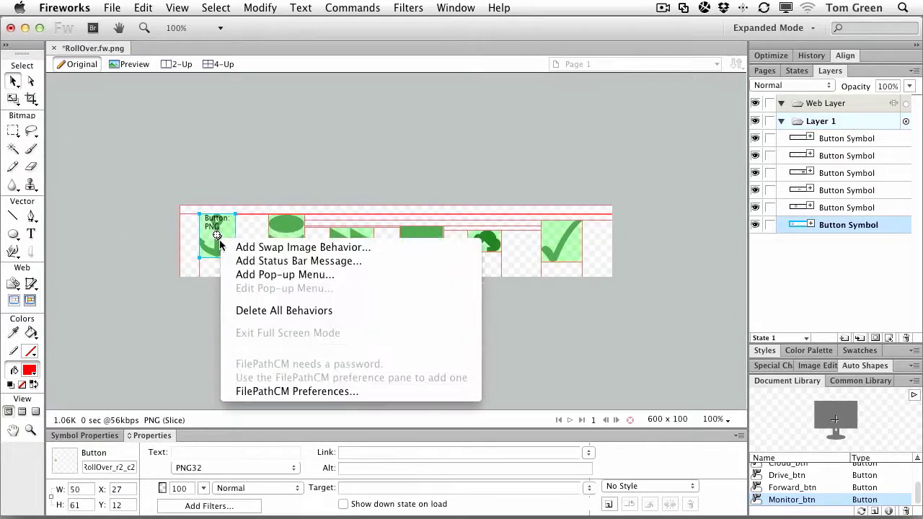
left_click(278, 237)
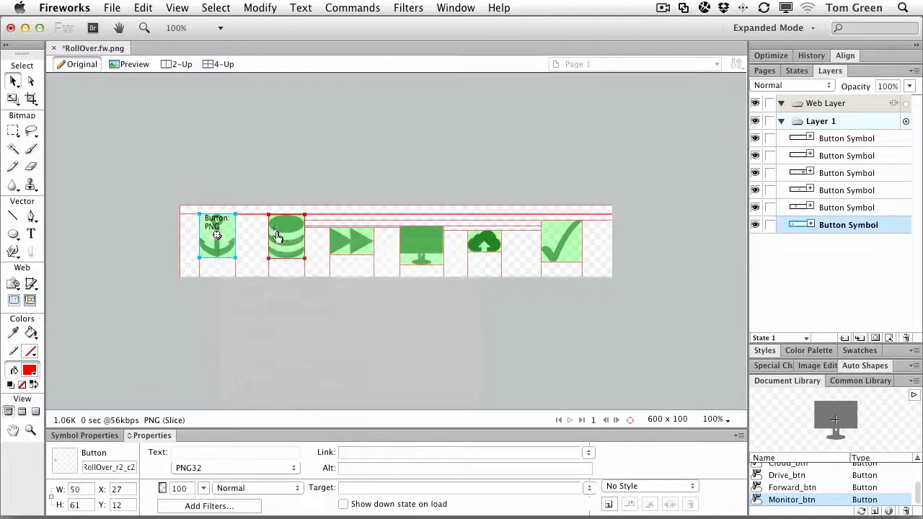
left_click(280, 239)
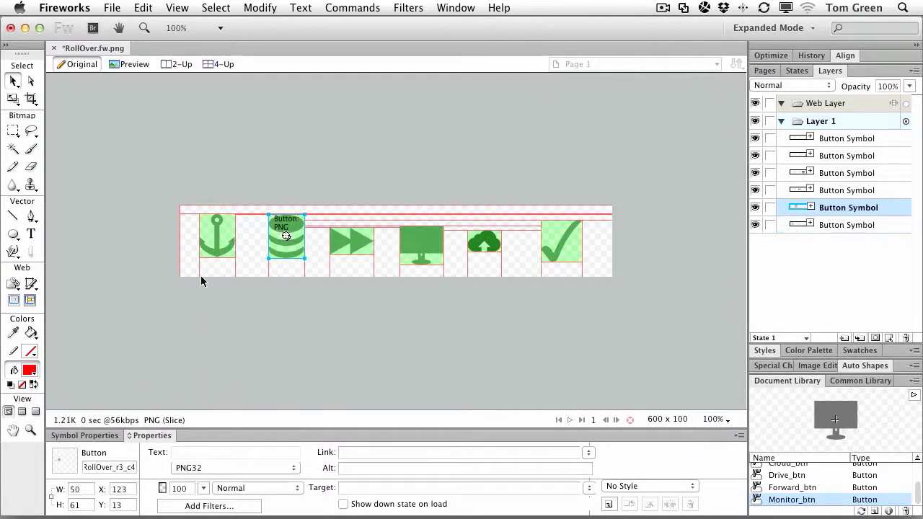
left_click(213, 248)
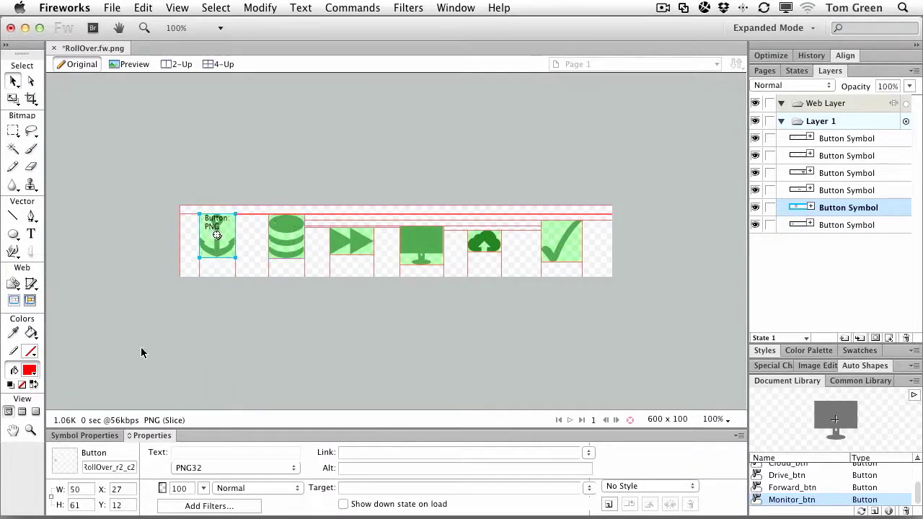
Rename the anchor and database slices to Anchor and Drive.
left_click(128, 467)
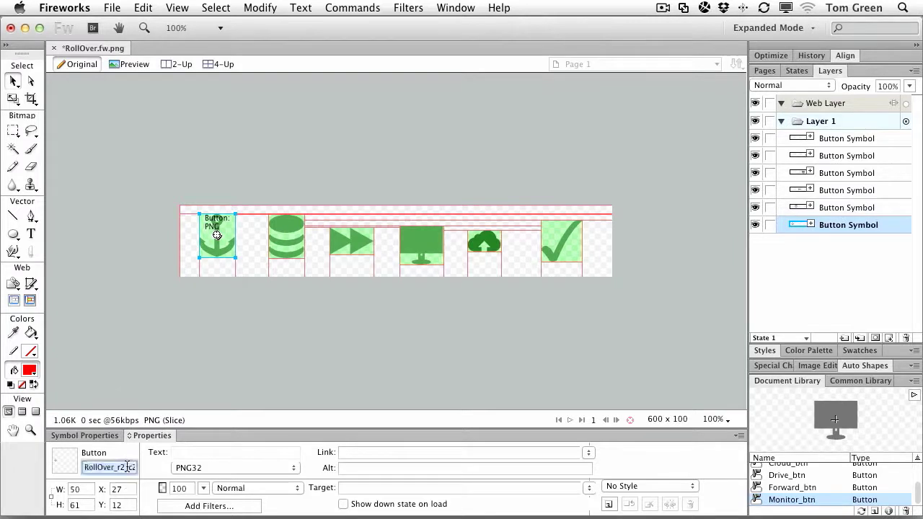
key("BackSpace")
type("An")
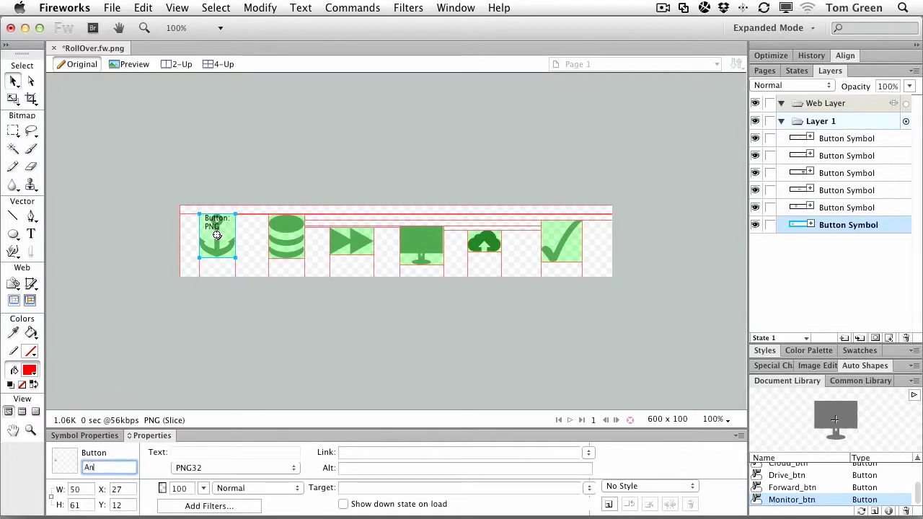
type("chor")
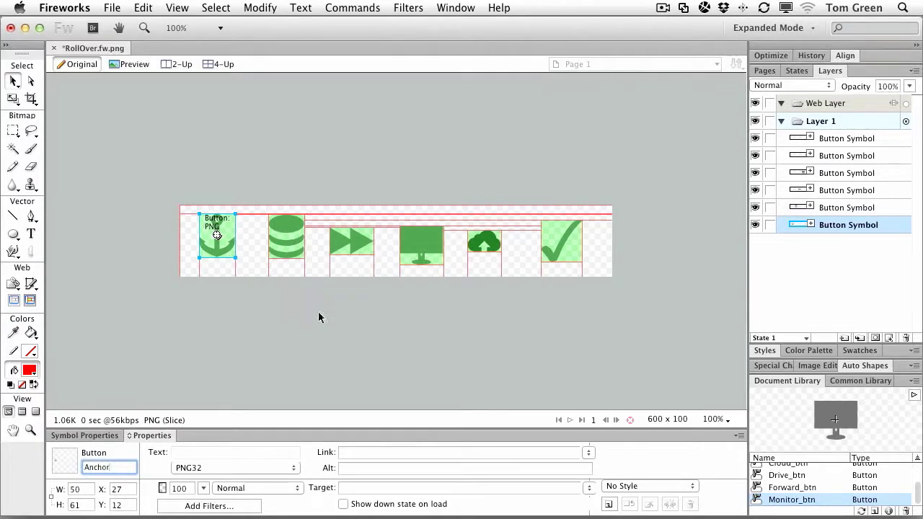
left_click(287, 238)
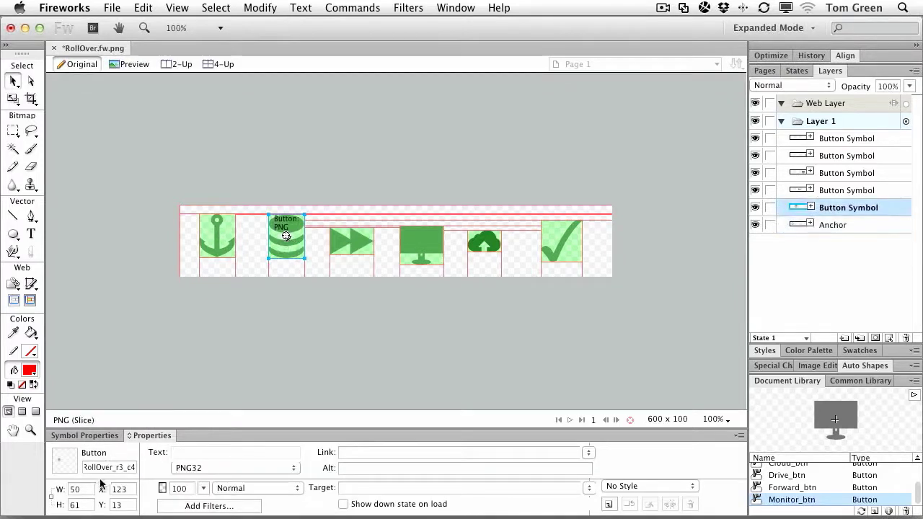
left_click(108, 468)
key("BackSpace")
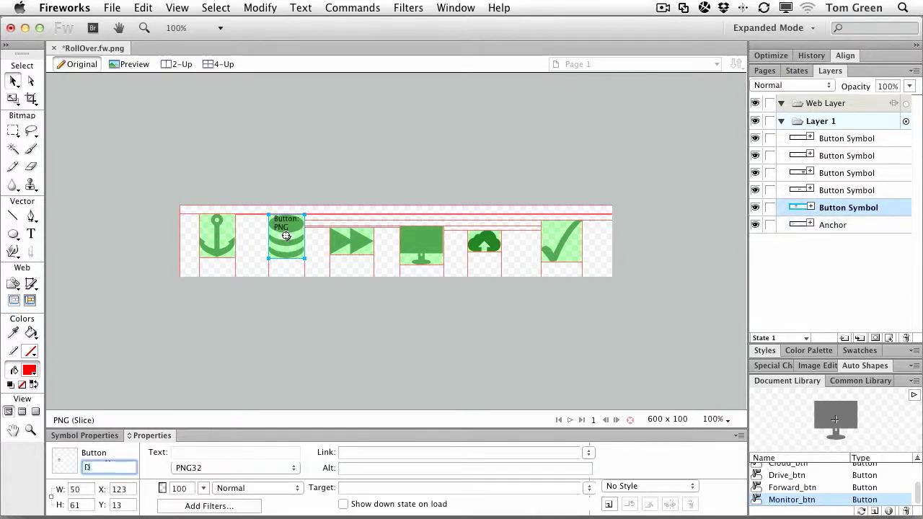
type("Drive")
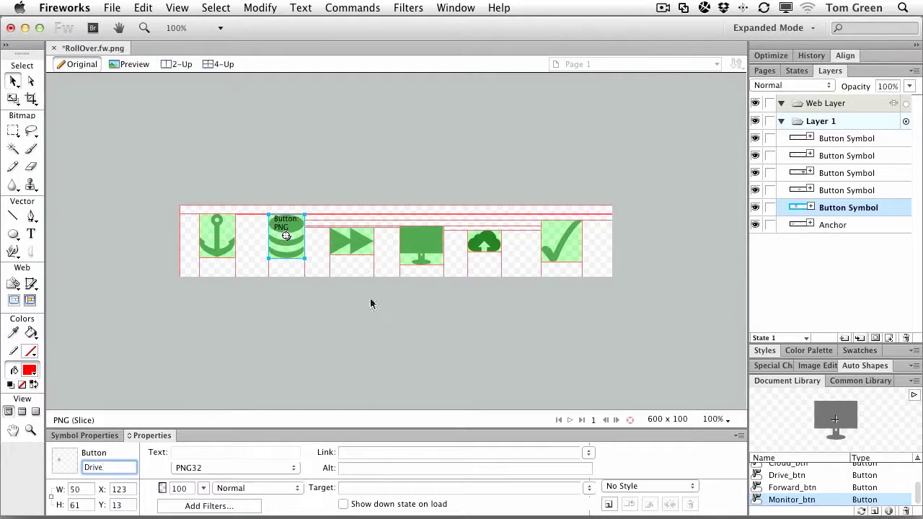
left_click(352, 241)
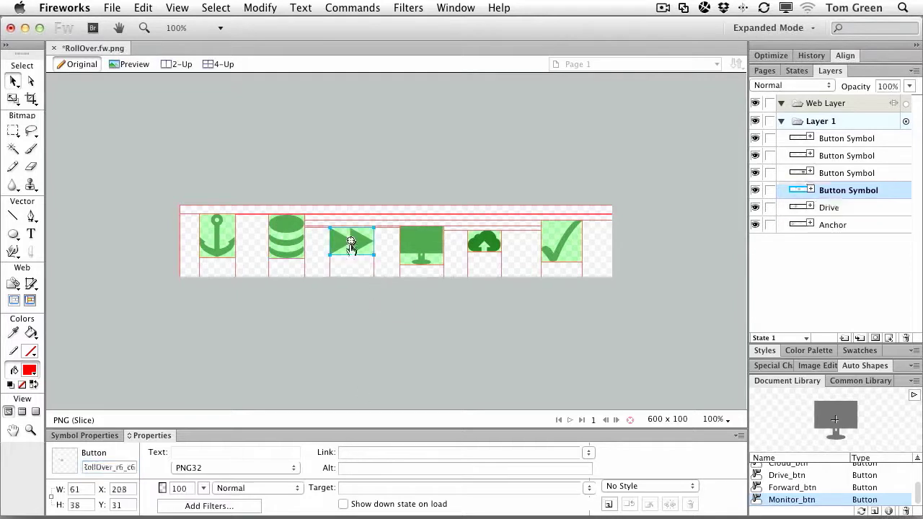
Rename the next three slices to Forward, Monitor and Cloud.
double_click(122, 466)
type("Fo")
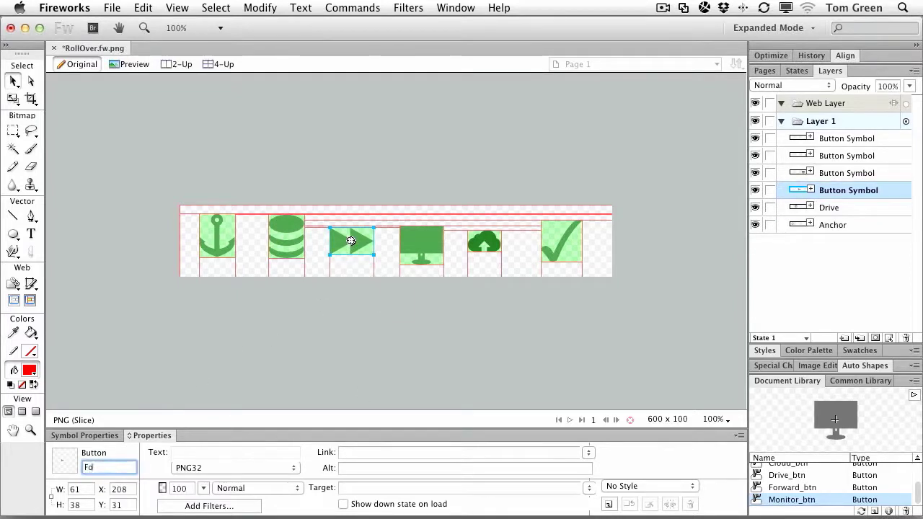
type("rward")
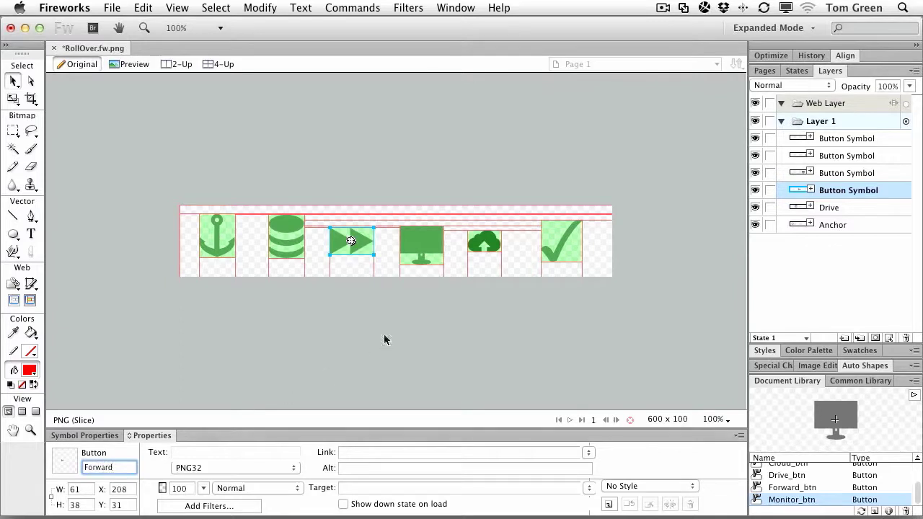
left_click(422, 245)
double_click(119, 468)
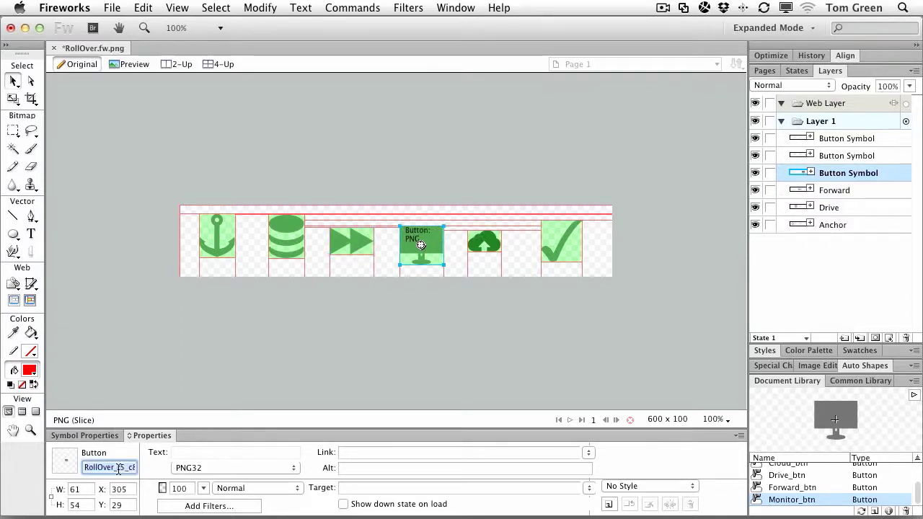
type("Mon")
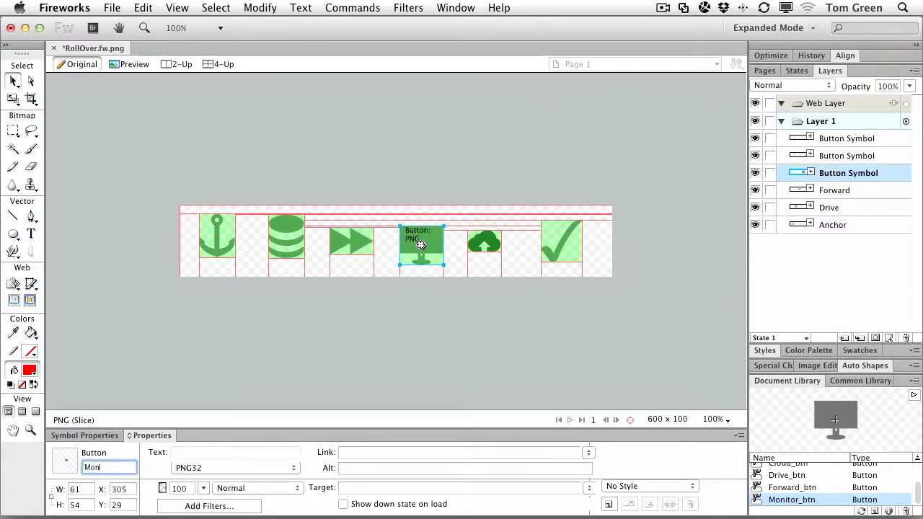
type("itor")
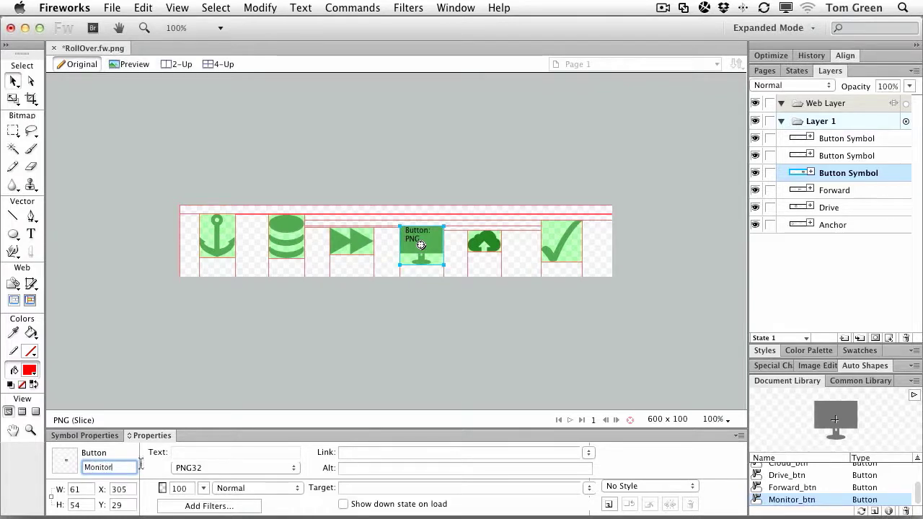
left_click(485, 243)
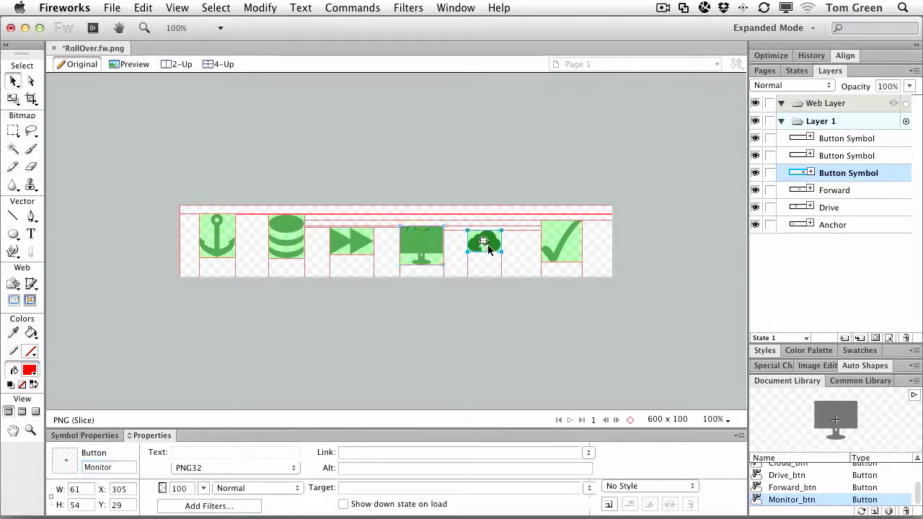
double_click(110, 466)
type("Cloud")
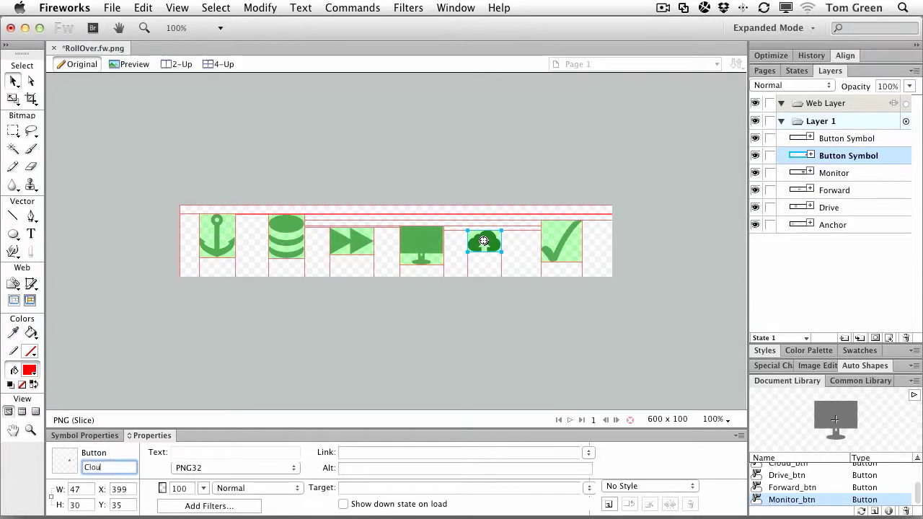
Replace the checkmark slice's automatic name with Check.
left_click(556, 244)
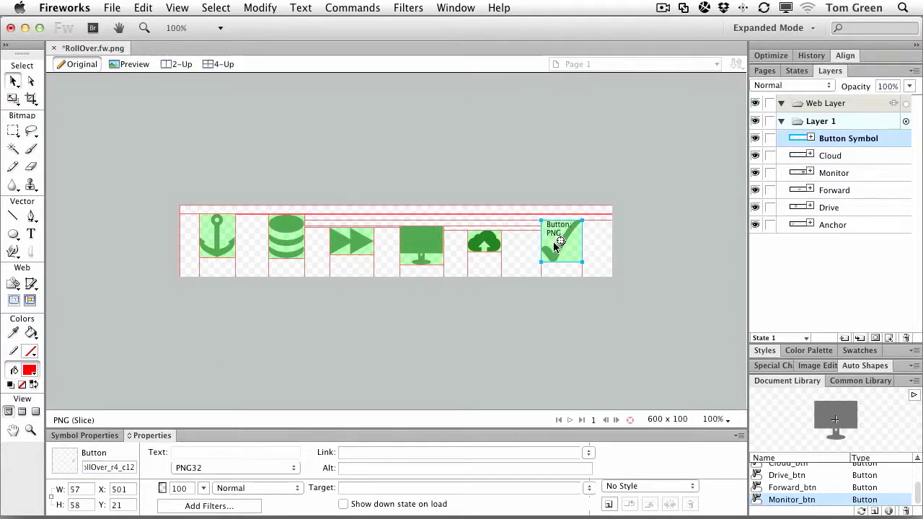
left_click(109, 466)
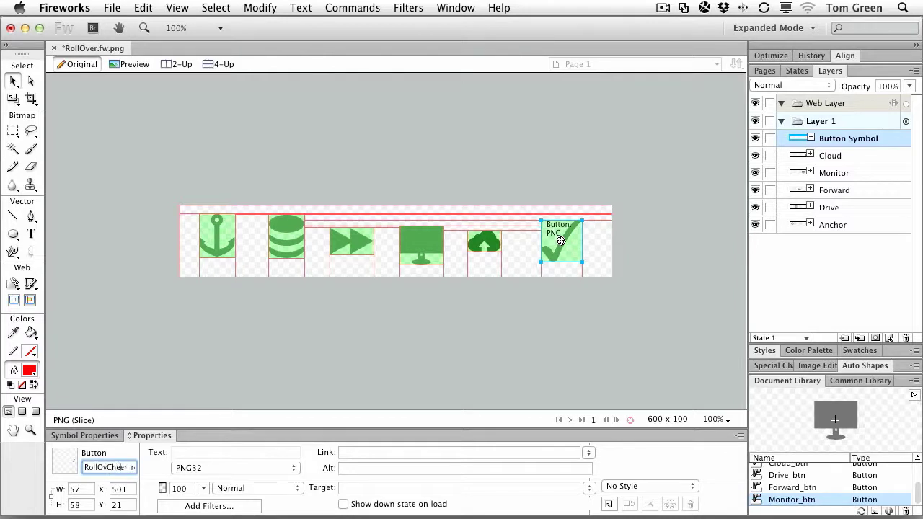
type("Checker")
key("Return")
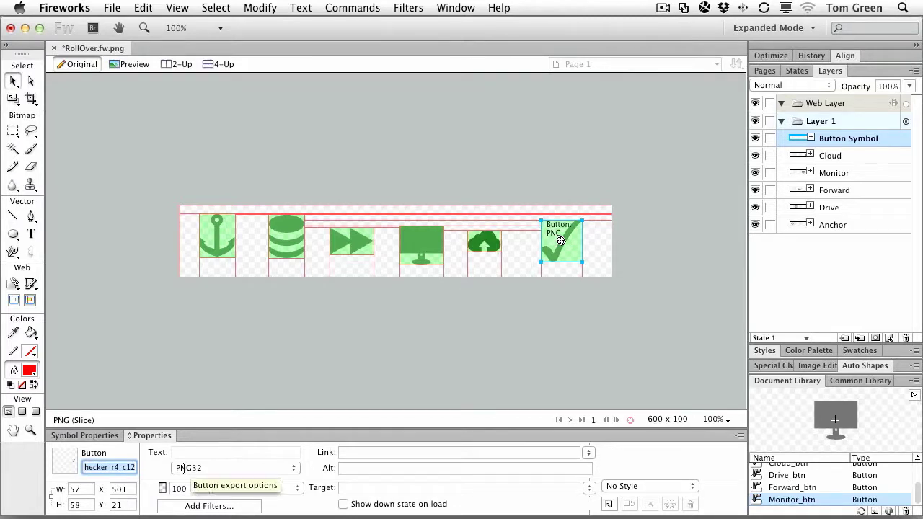
type("Chec")
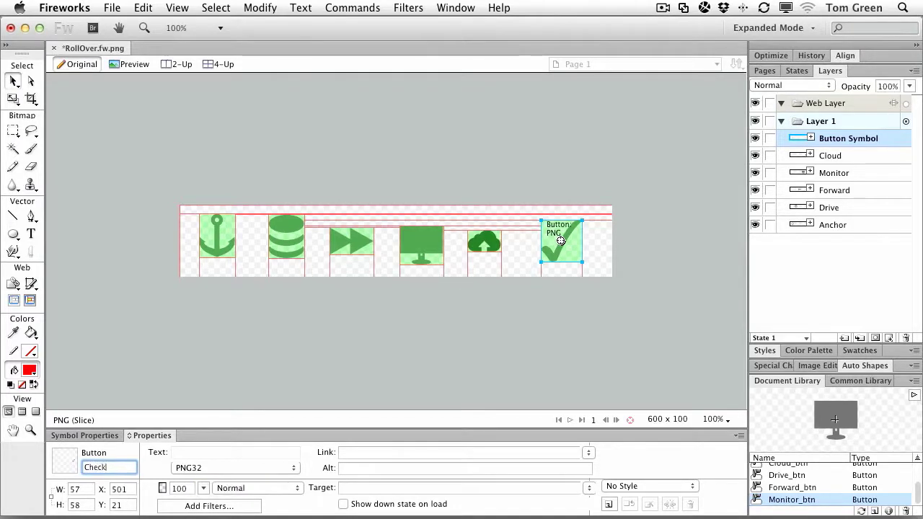
type("k")
Commit the checkmark slice's Check name and deselect it.
left_click(184, 333)
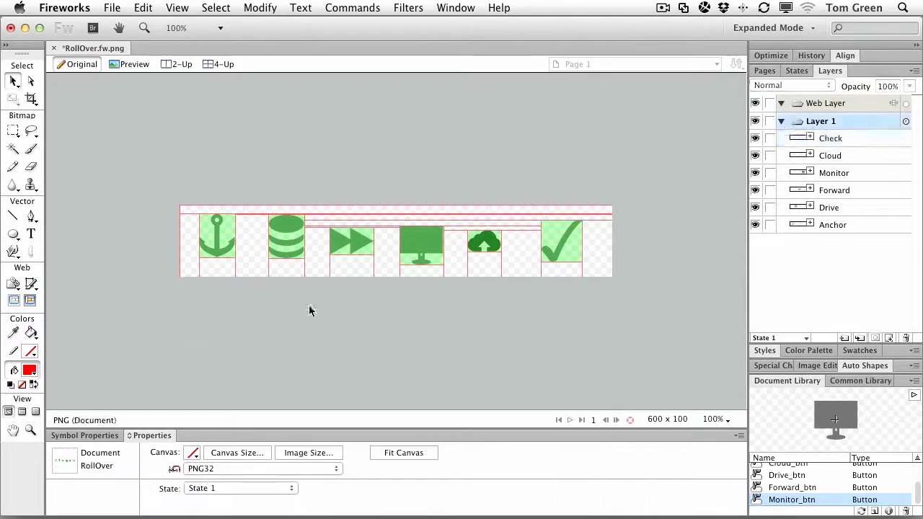
right_click(213, 234)
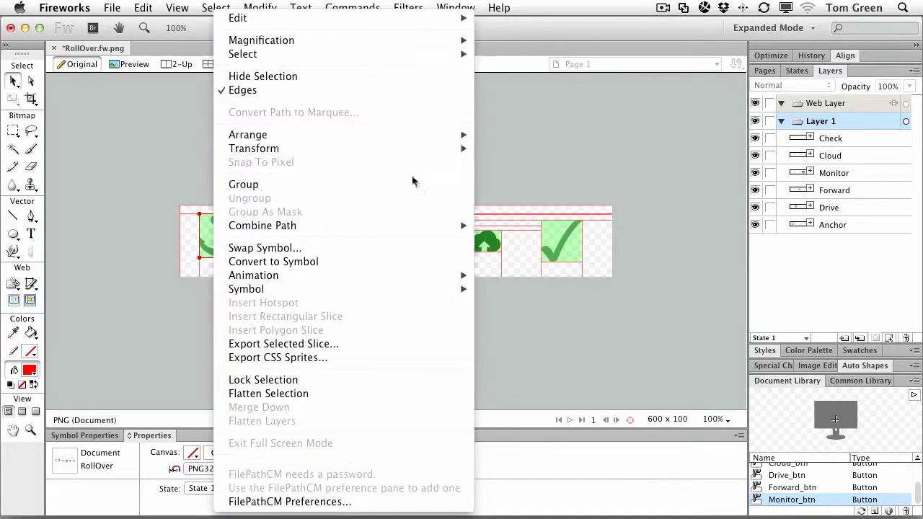
key("Escape")
Start a CSS Sprites export from the Anchor slice, saving into the RollOver folder.
right_click(231, 231)
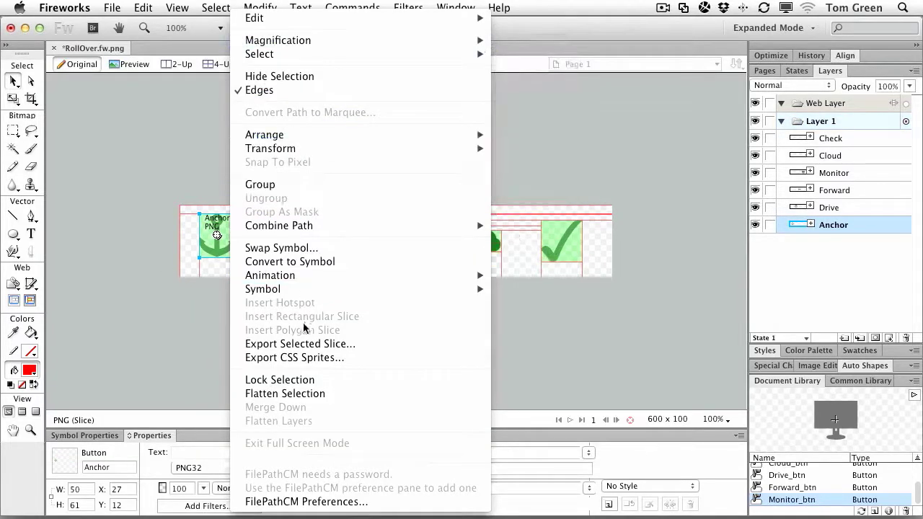
left_click(292, 357)
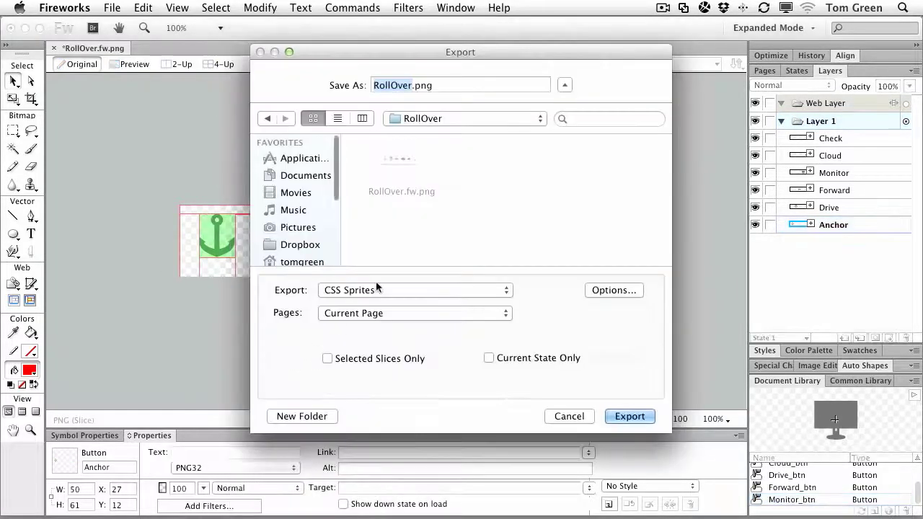
left_click(455, 116)
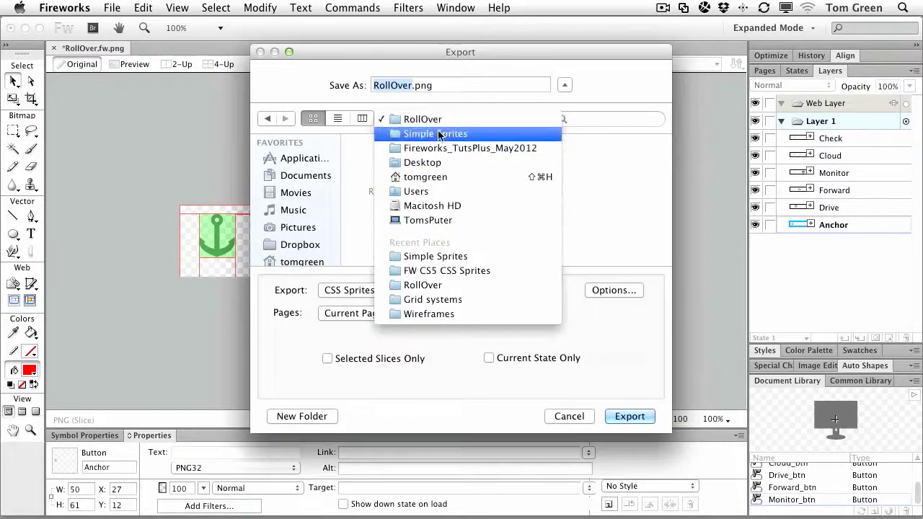
left_click(440, 137)
double_click(389, 159)
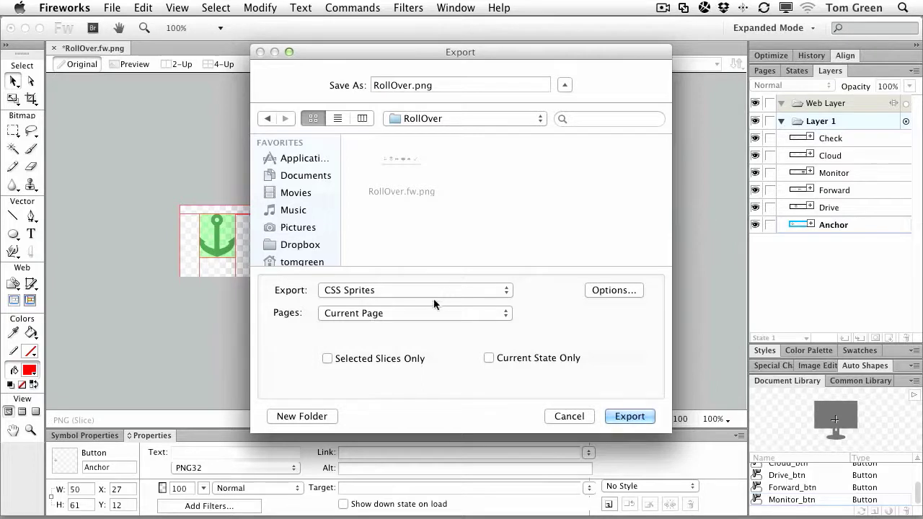
Set the CSS sprite export class prefix to Icons_.
left_click(618, 291)
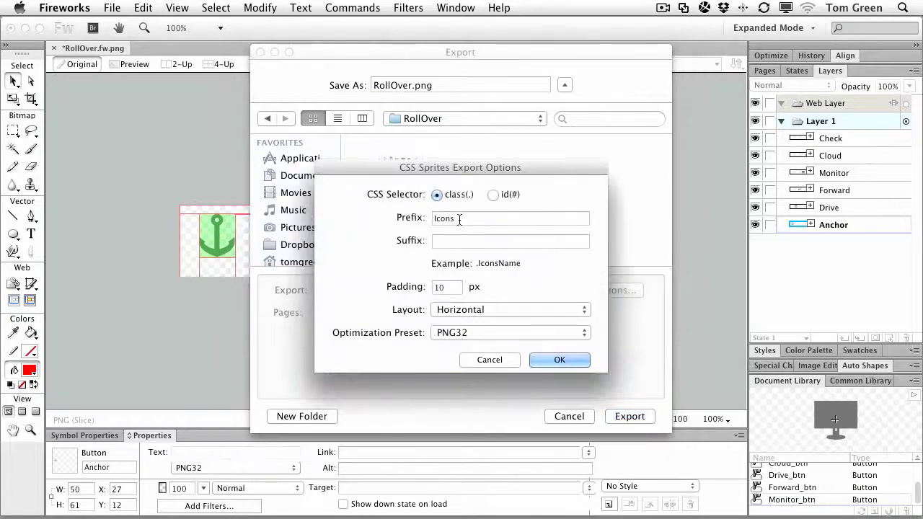
left_click(457, 219)
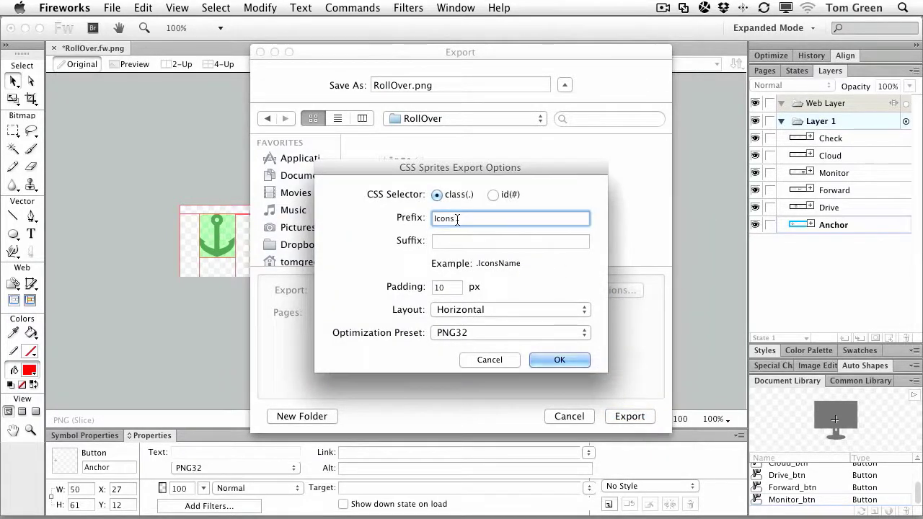
type("_")
left_click(561, 360)
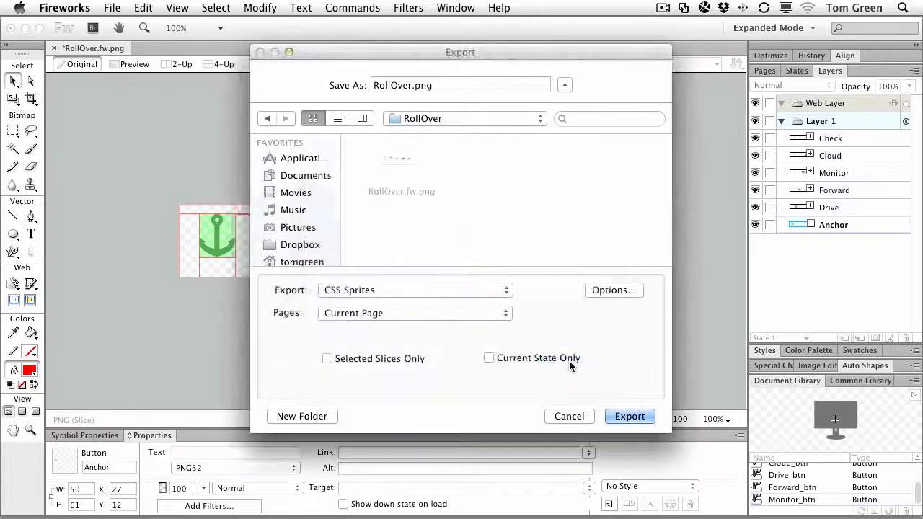
Export the sprite sheet and CSS, then open RollOver.png from Finder in Fireworks.
left_click(627, 416)
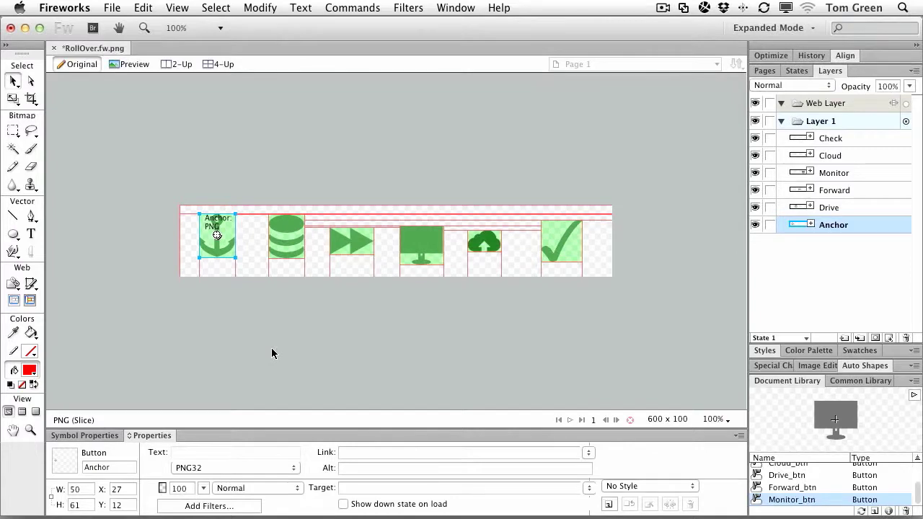
key("super+Tab")
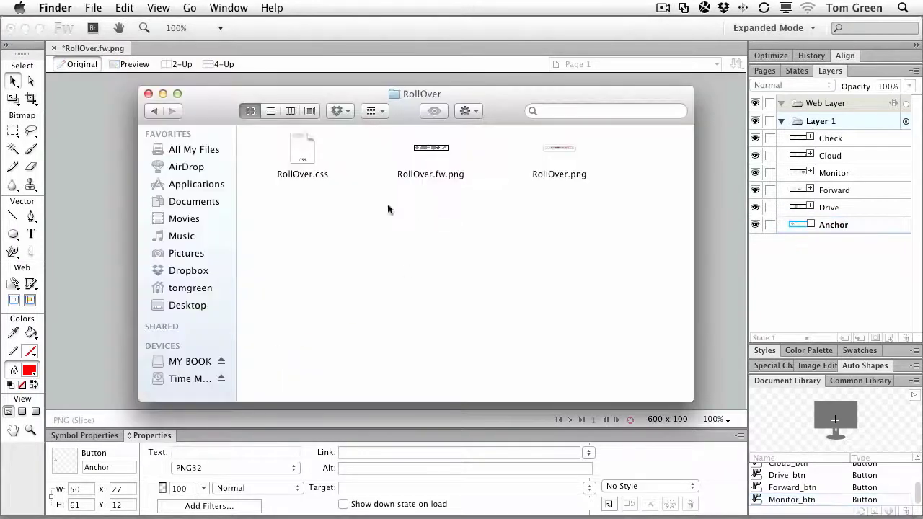
double_click(561, 150)
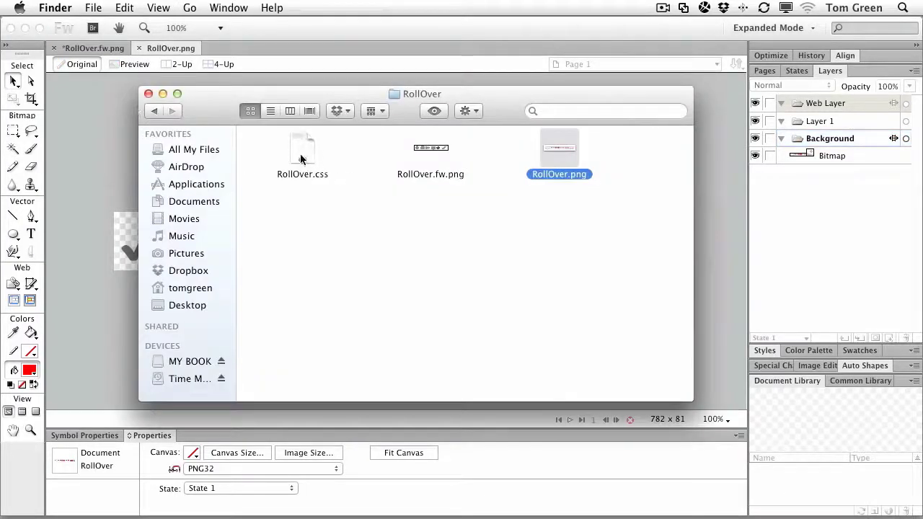
Open RollOver.css in Dreamweaver CS6, inspect its .Icons_ classes, then return to Fireworks.
left_click(303, 155)
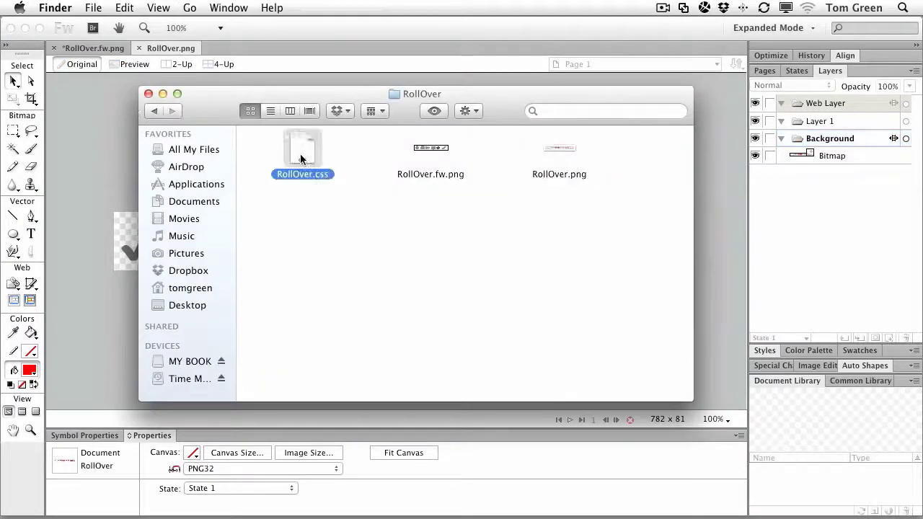
right_click(303, 156)
mouse_move(389, 176)
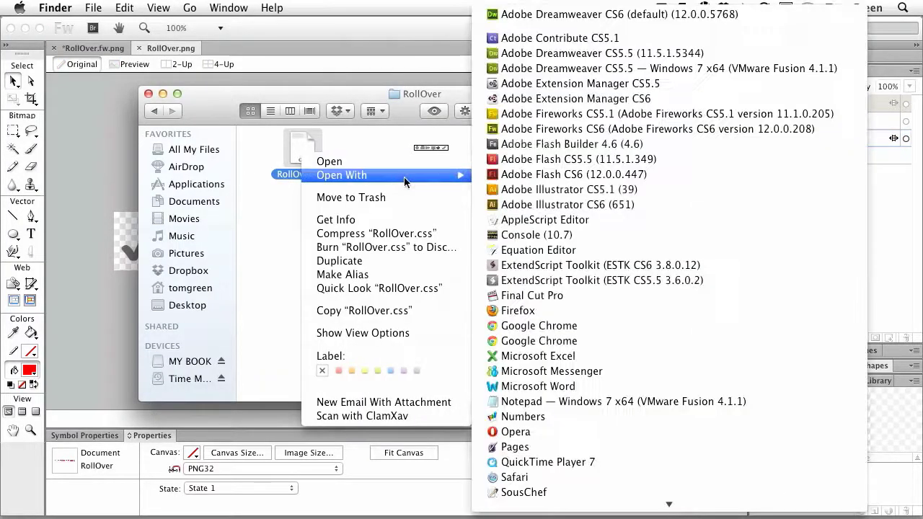
left_click(516, 17)
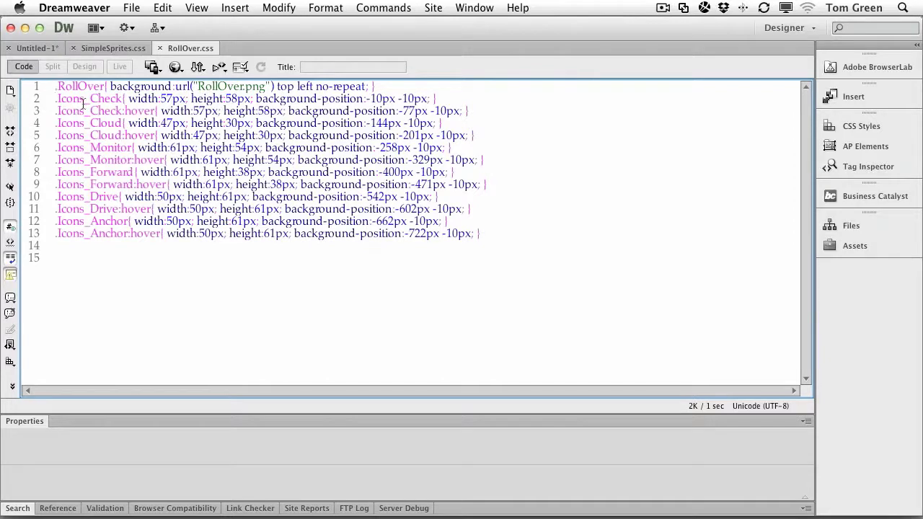
left_click_drag(89, 100, 55, 100)
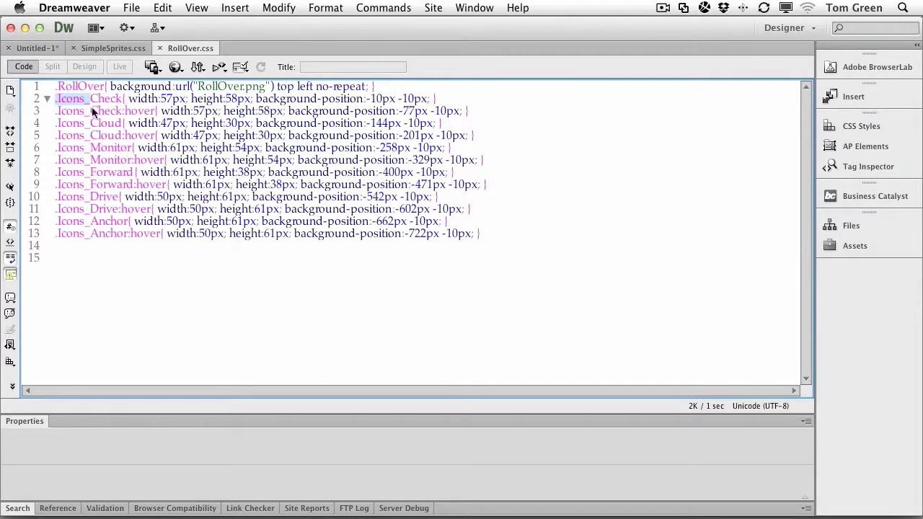
left_click(366, 268)
key("super+Tab")
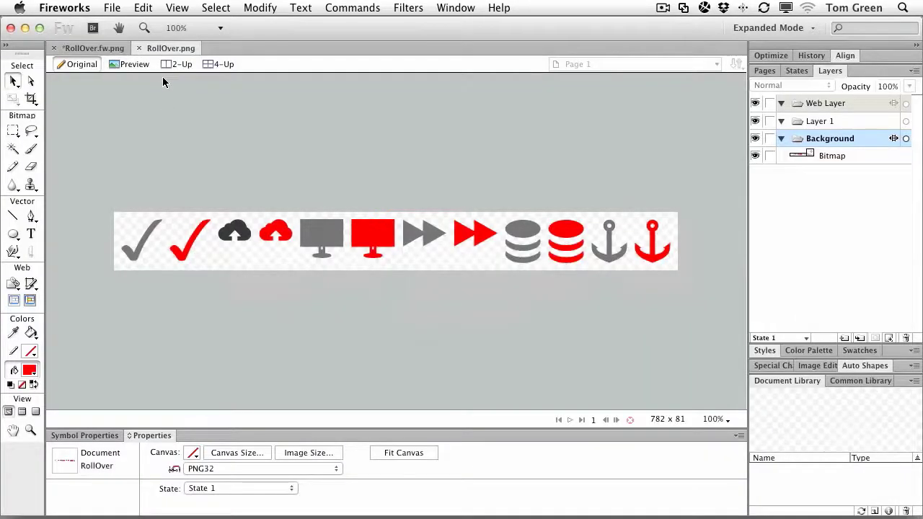
Back on RollOver.fw.png, review the CSS Sprites export settings, cancel without exporting, and deselect.
left_click(85, 48)
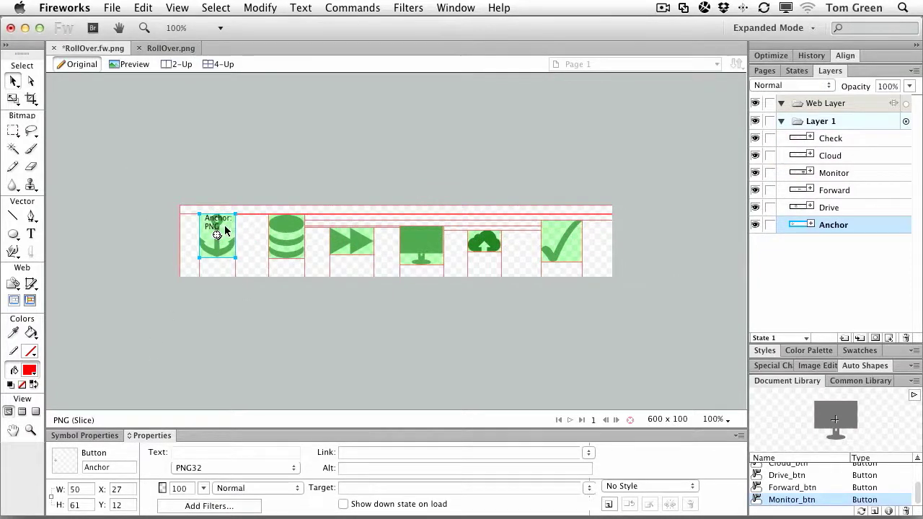
right_click(225, 230)
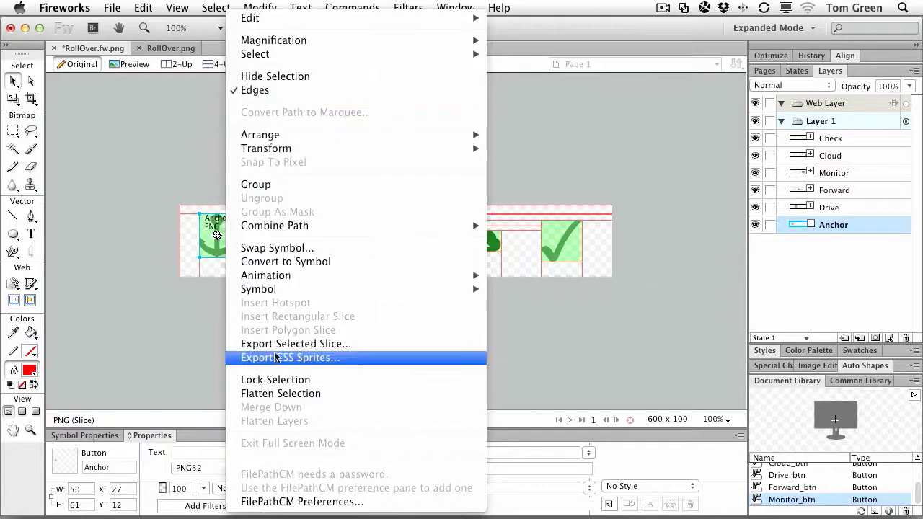
left_click(94, 183)
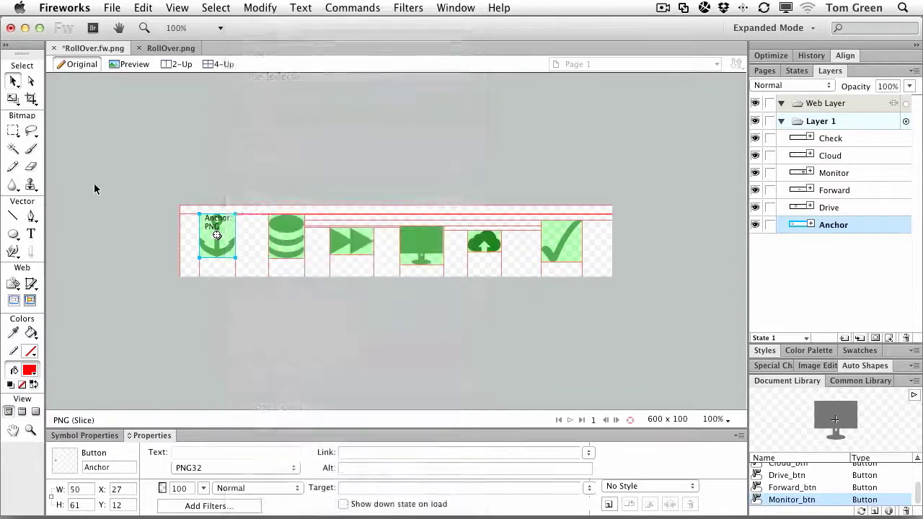
left_click(112, 8)
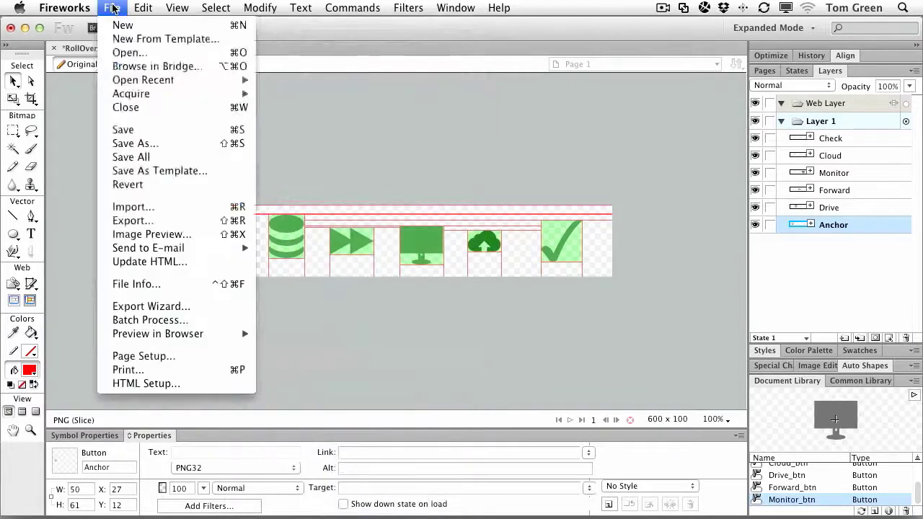
left_click(129, 221)
left_click(349, 290)
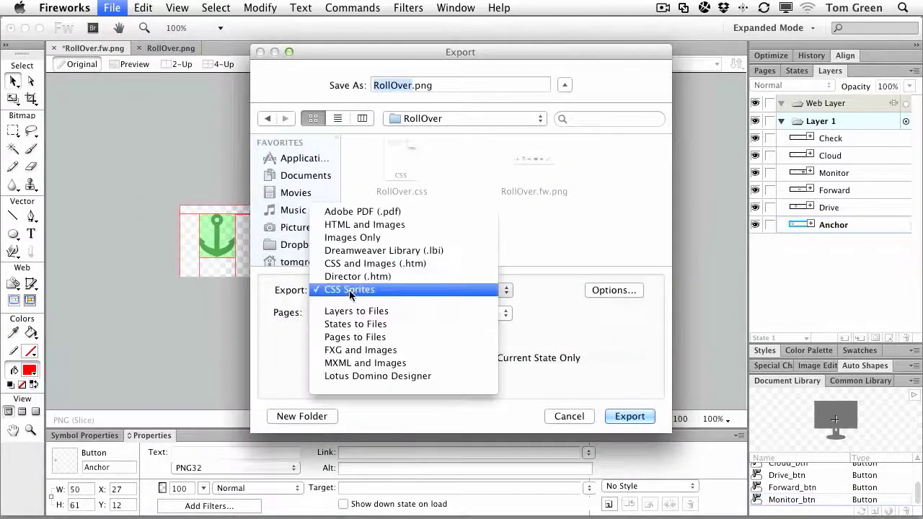
left_click(349, 290)
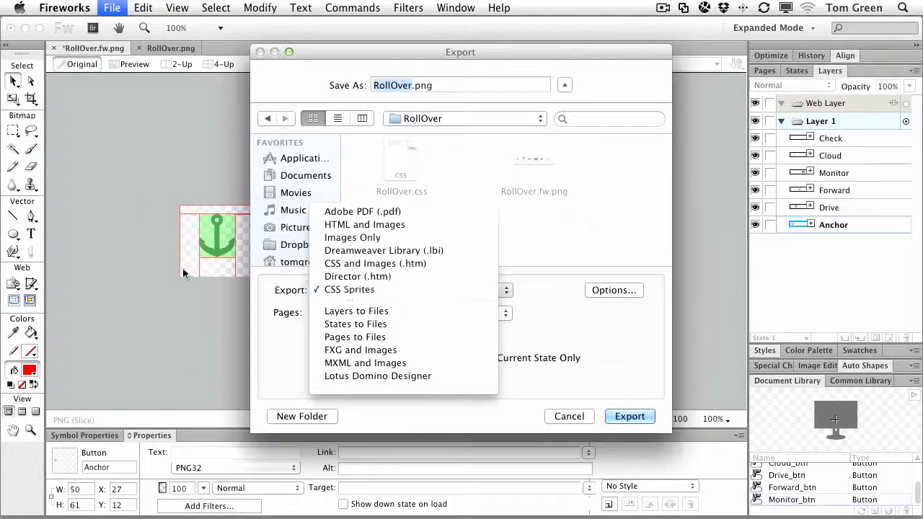
left_click(568, 417)
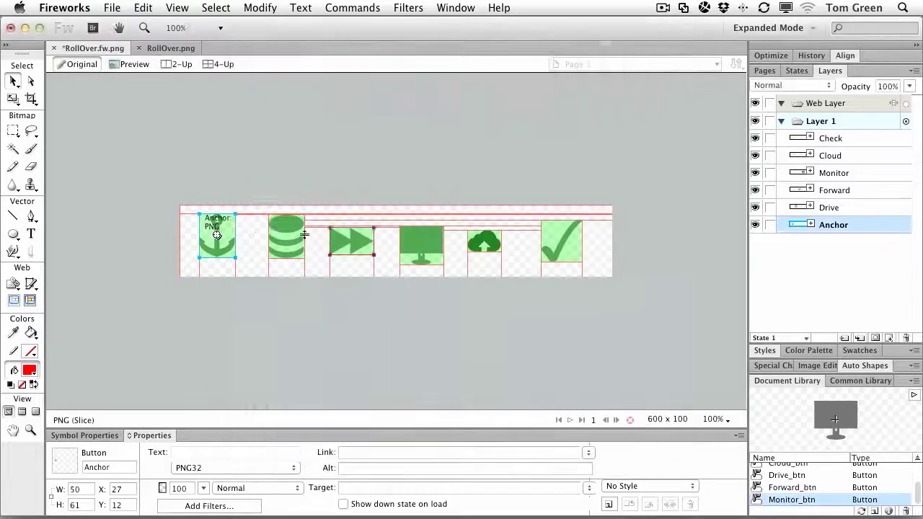
left_click(225, 163)
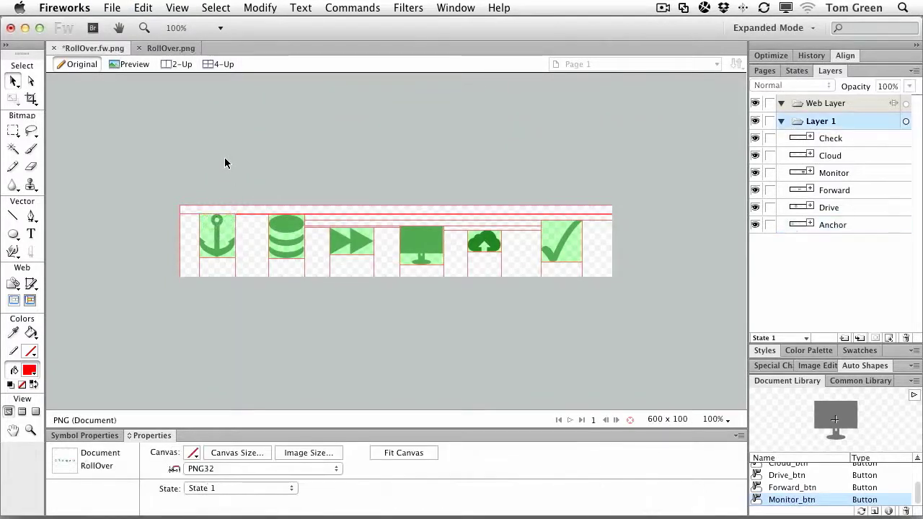